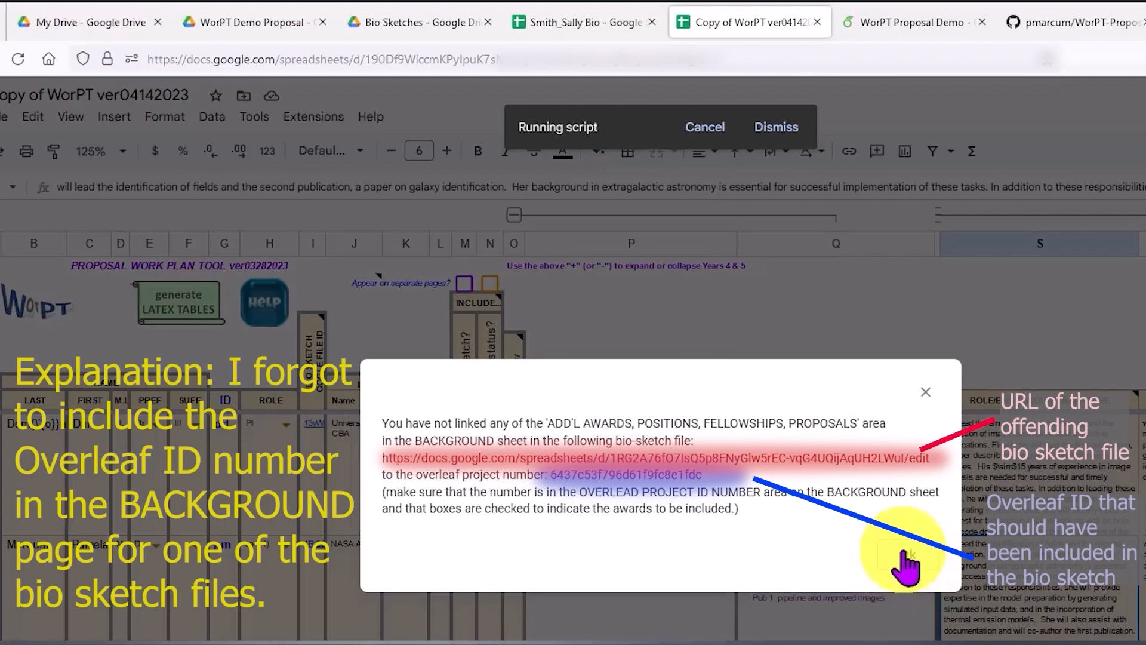
Dismiss the script error, copy the Overleaf project ID from the project's URL and paste it into the bio sketch's BACKGROUND sheet
click(903, 552)
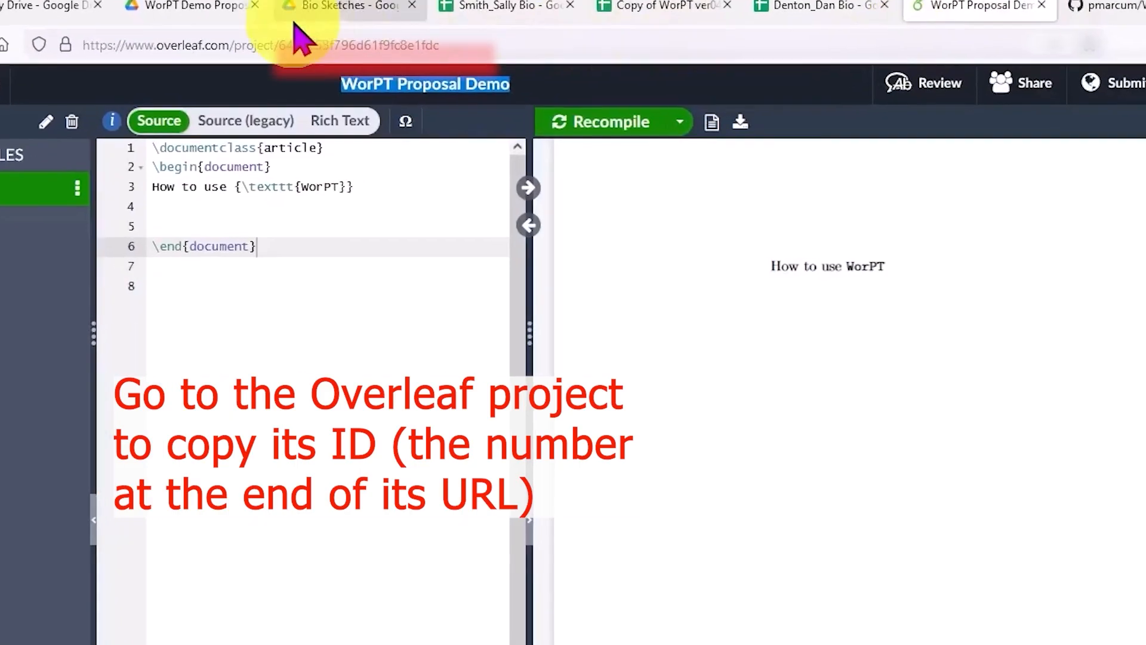
drag(312, 56, 431, 56)
drag(404, 18, 428, 19)
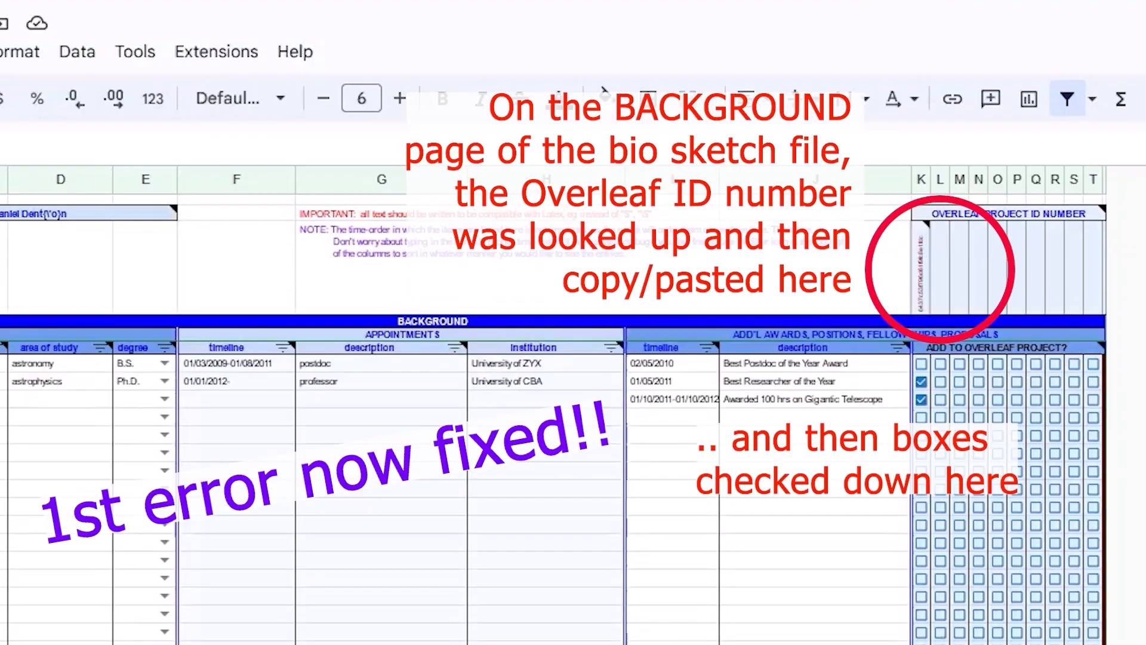
click(918, 280)
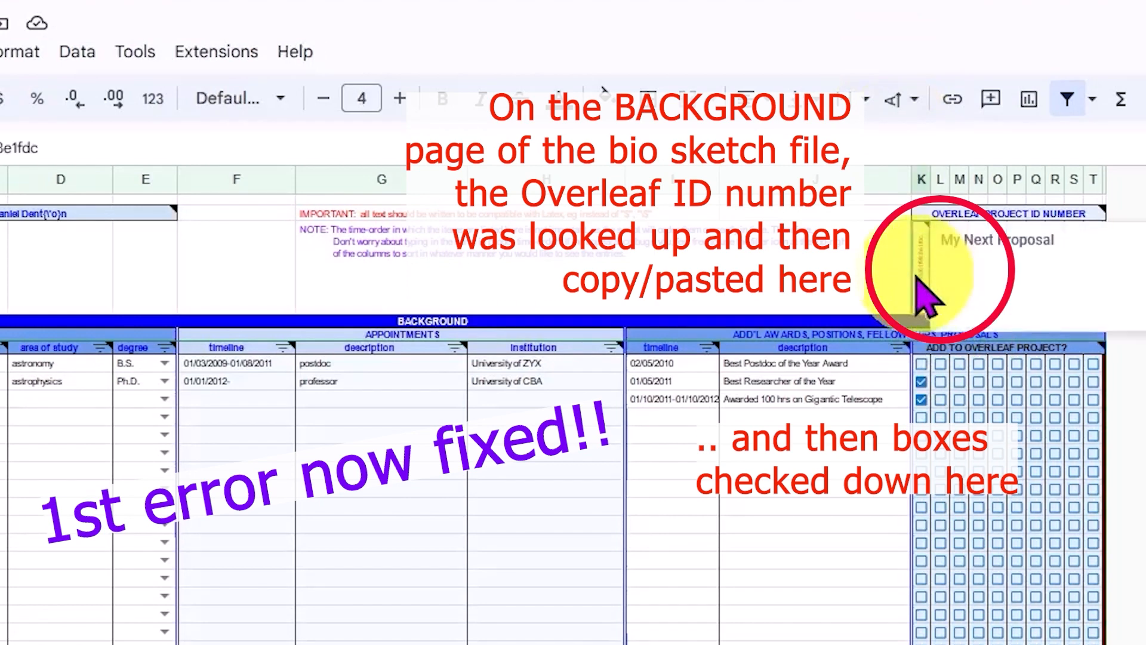
key(ctrl+v)
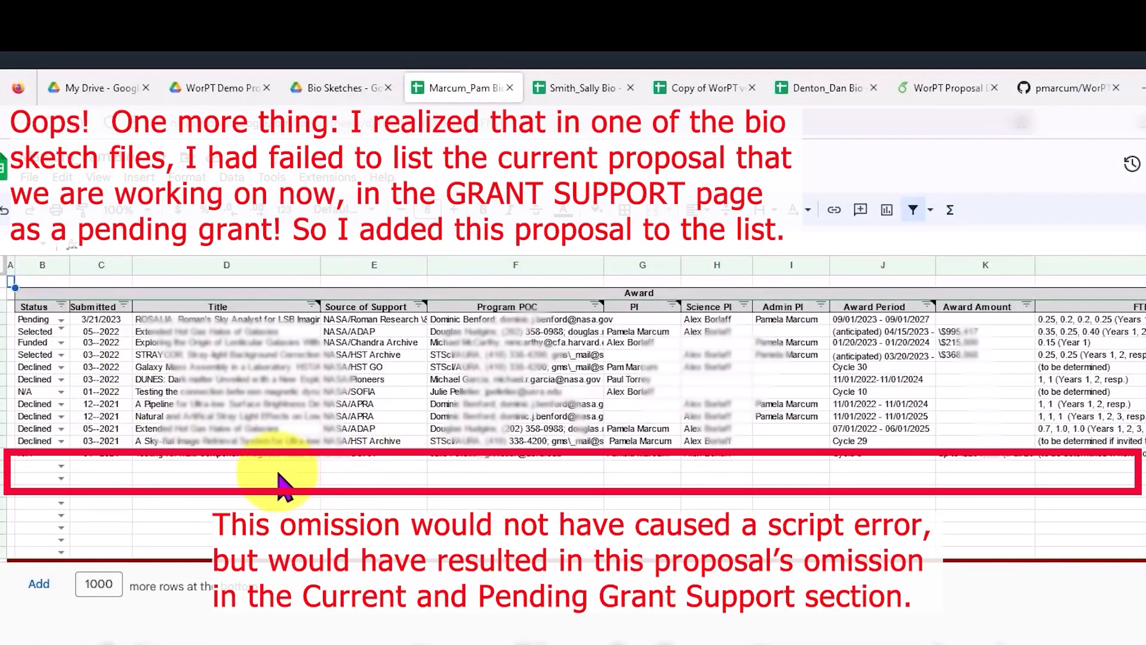
click(280, 469)
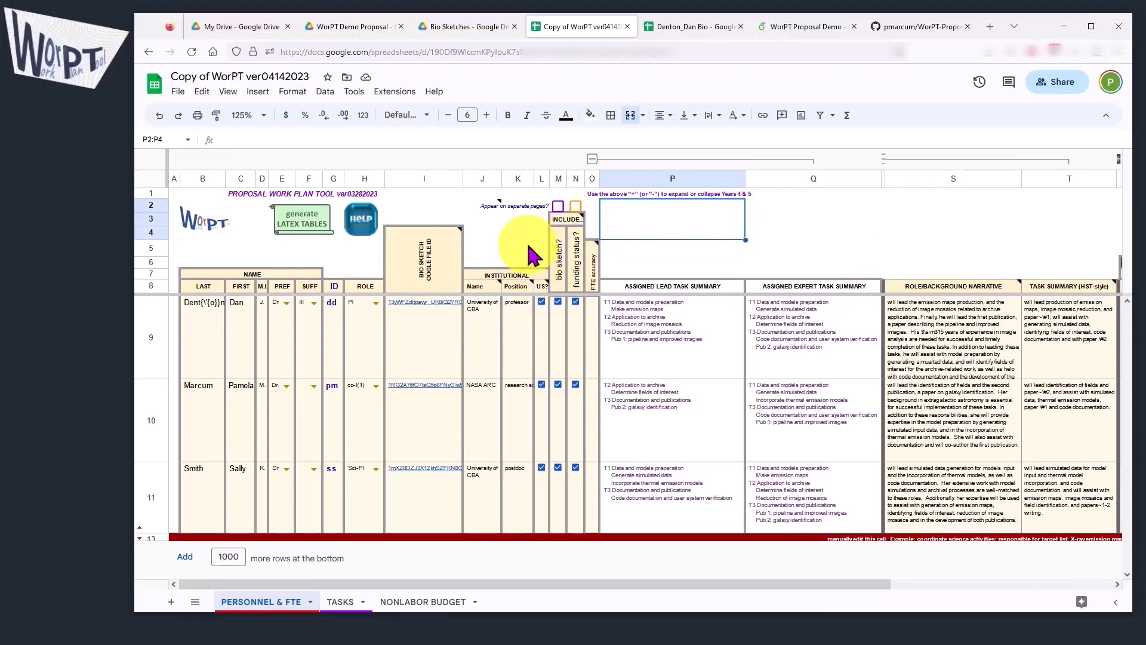
Switch to the WorPT Proposal Demo project in Overleaf and pull the GitHub changes into it
click(803, 30)
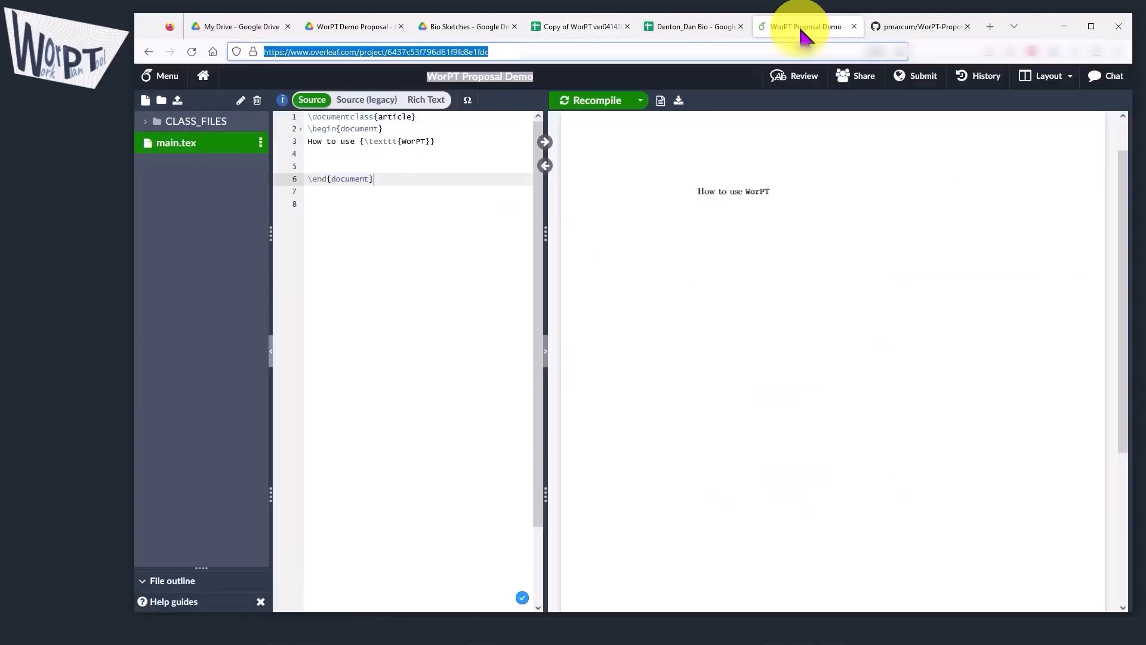
click(166, 76)
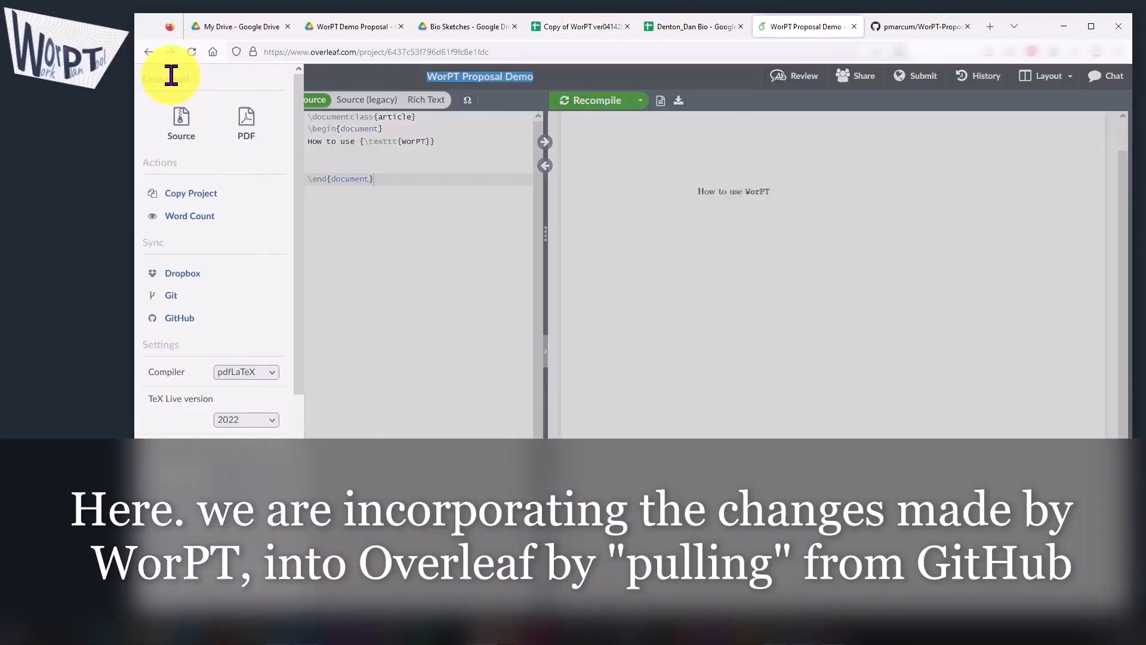
click(199, 322)
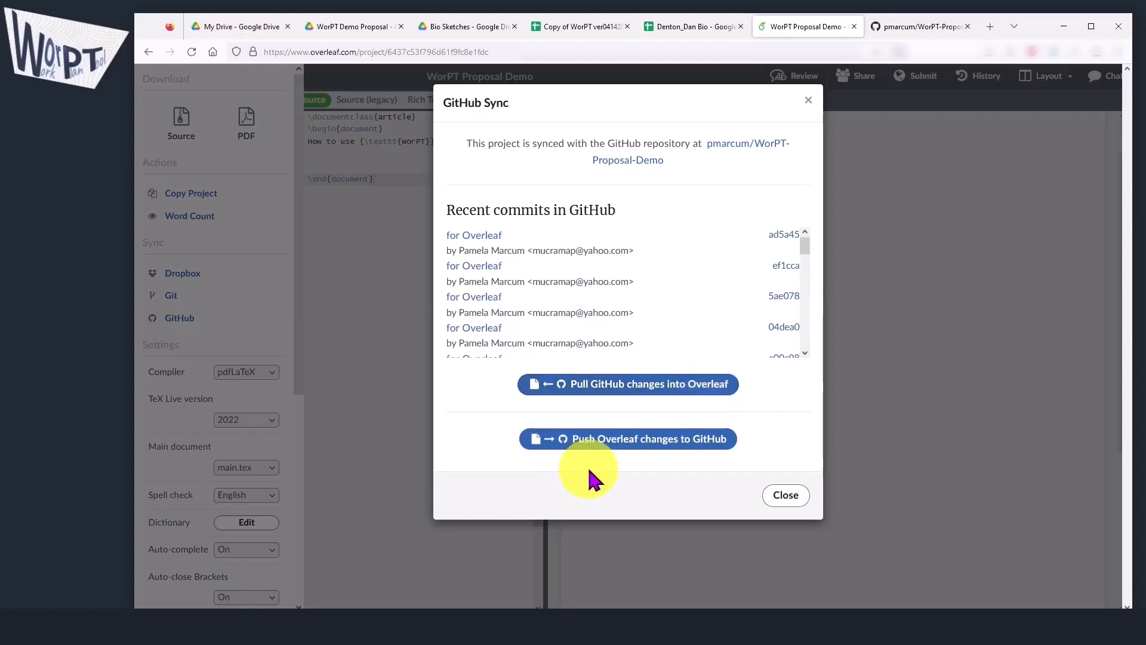
click(570, 384)
click(783, 318)
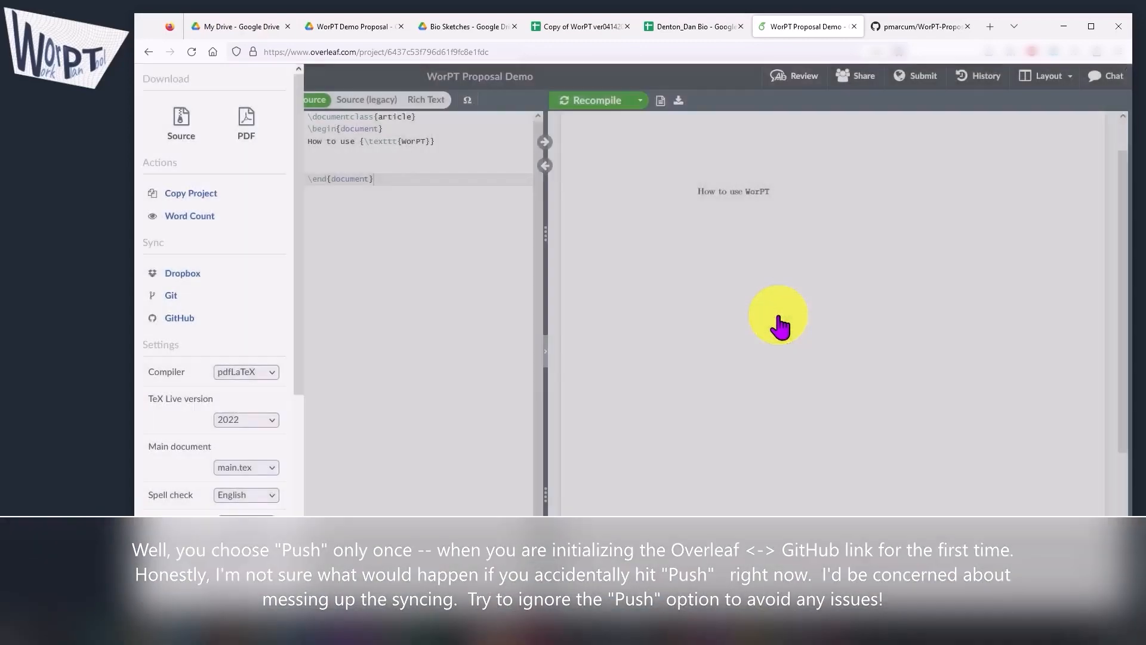
click(455, 228)
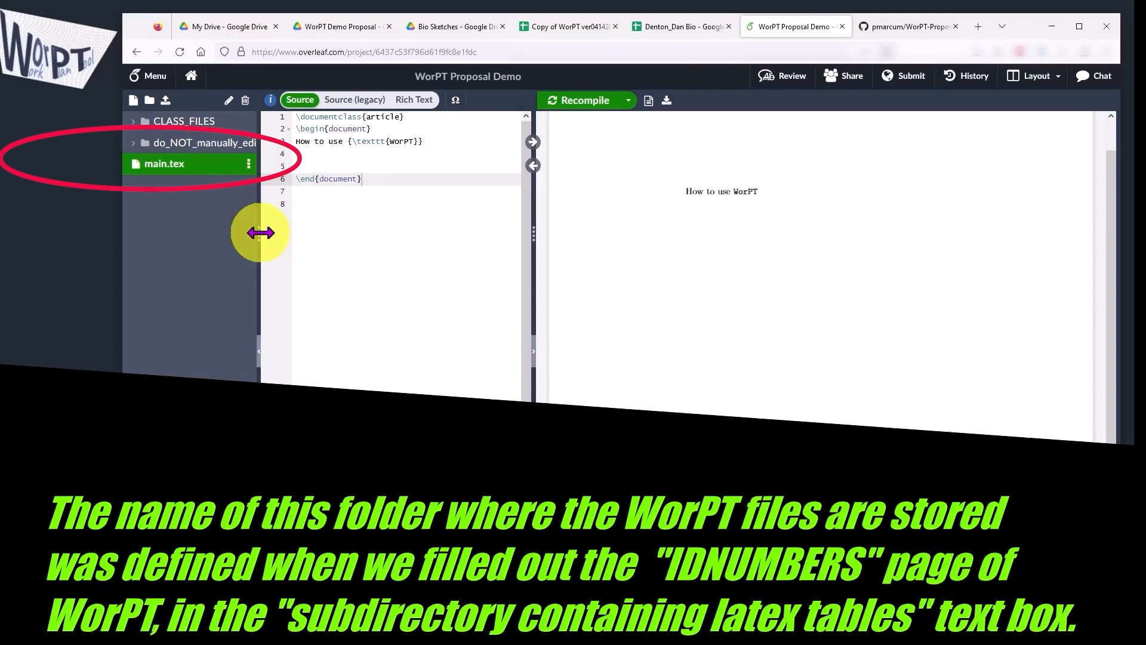
Widen the project's file list and expand the do_NOT_manually_edit folder
drag(260, 232, 319, 197)
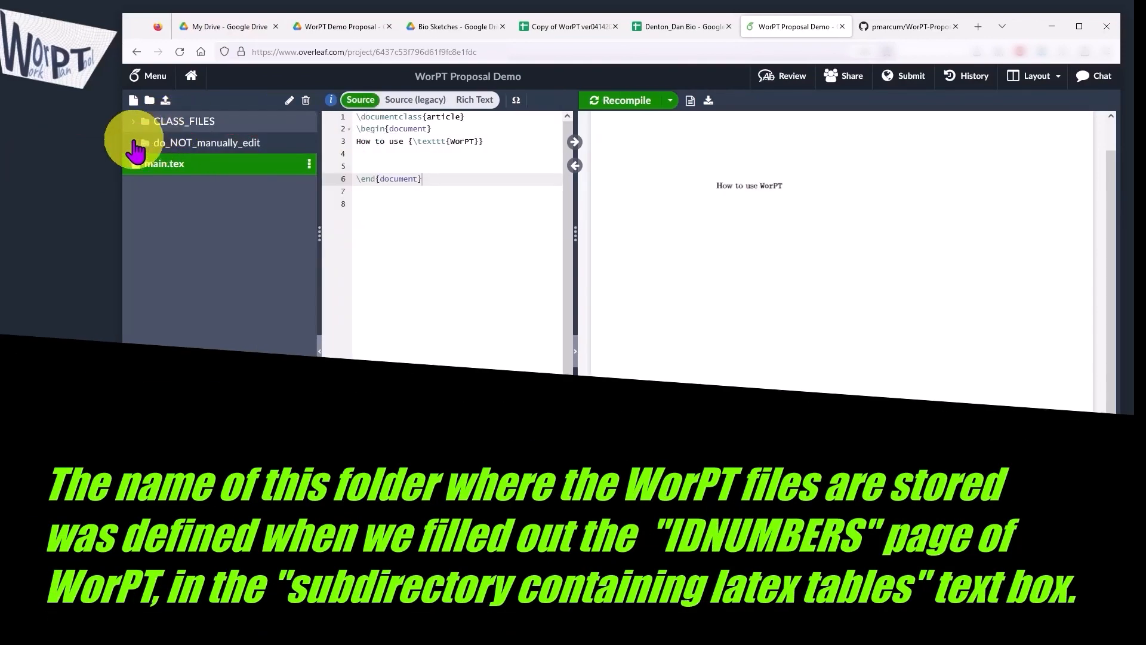
click(137, 143)
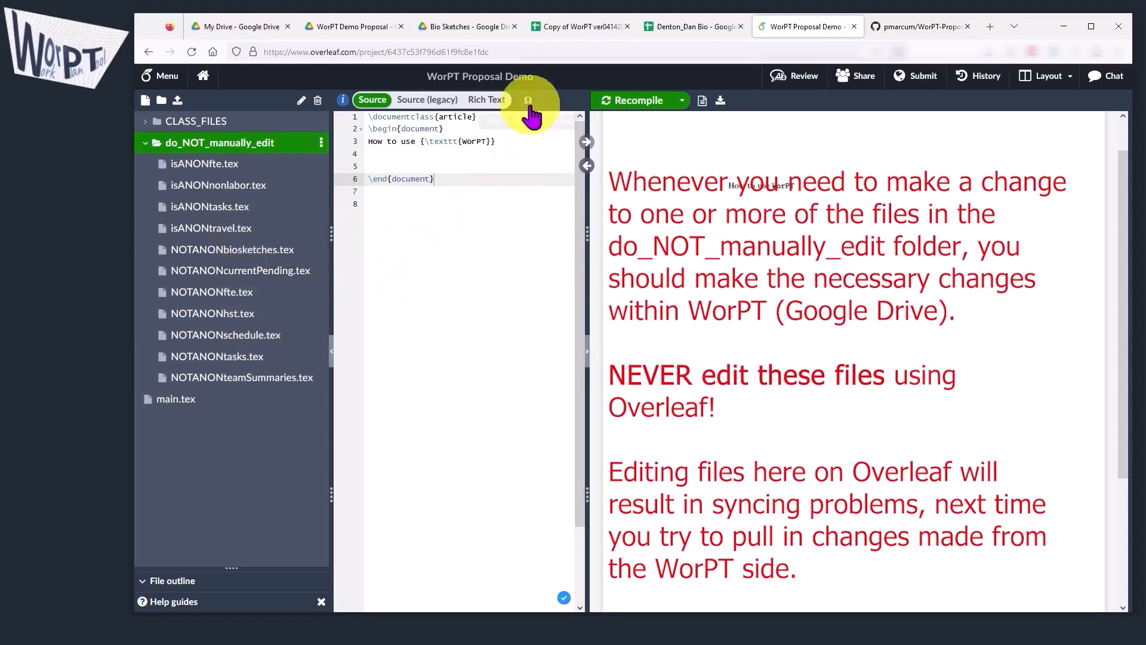
Revisit the WorPT spreadsheet, return to the Overleaf project and check its GitHub sync for new commits
click(568, 30)
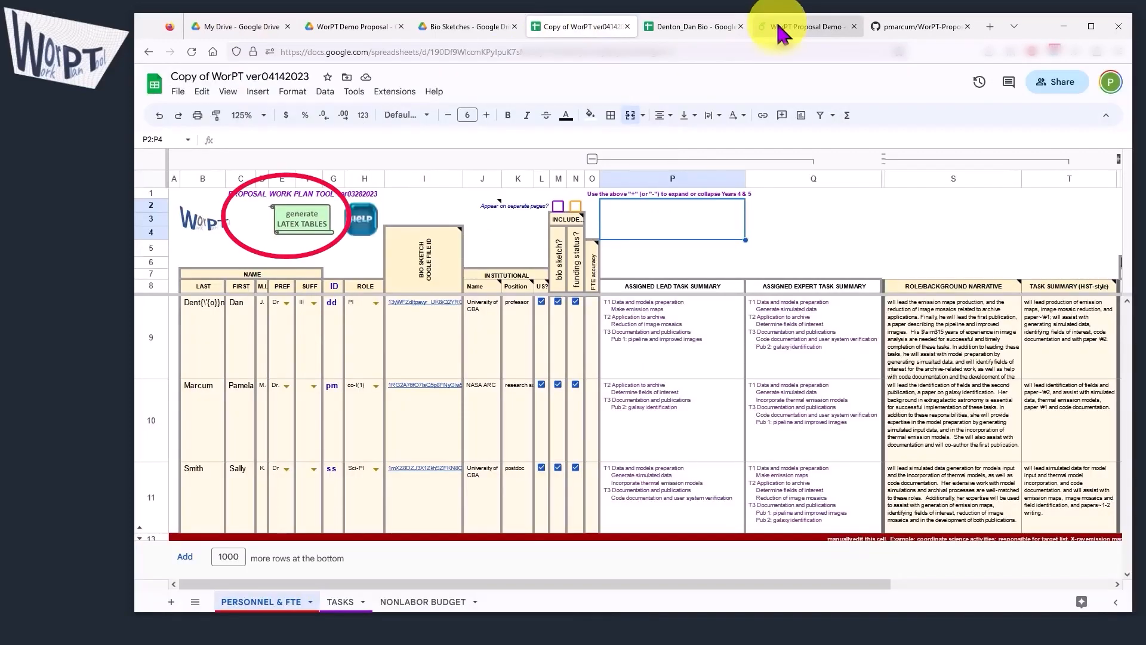
click(779, 30)
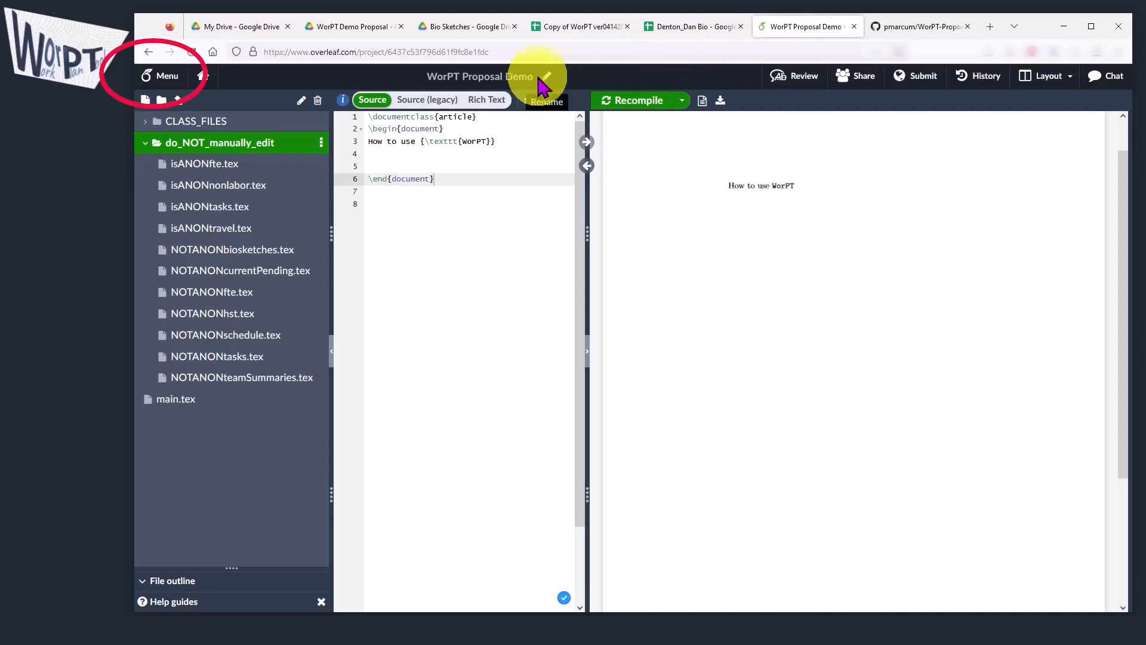
click(160, 76)
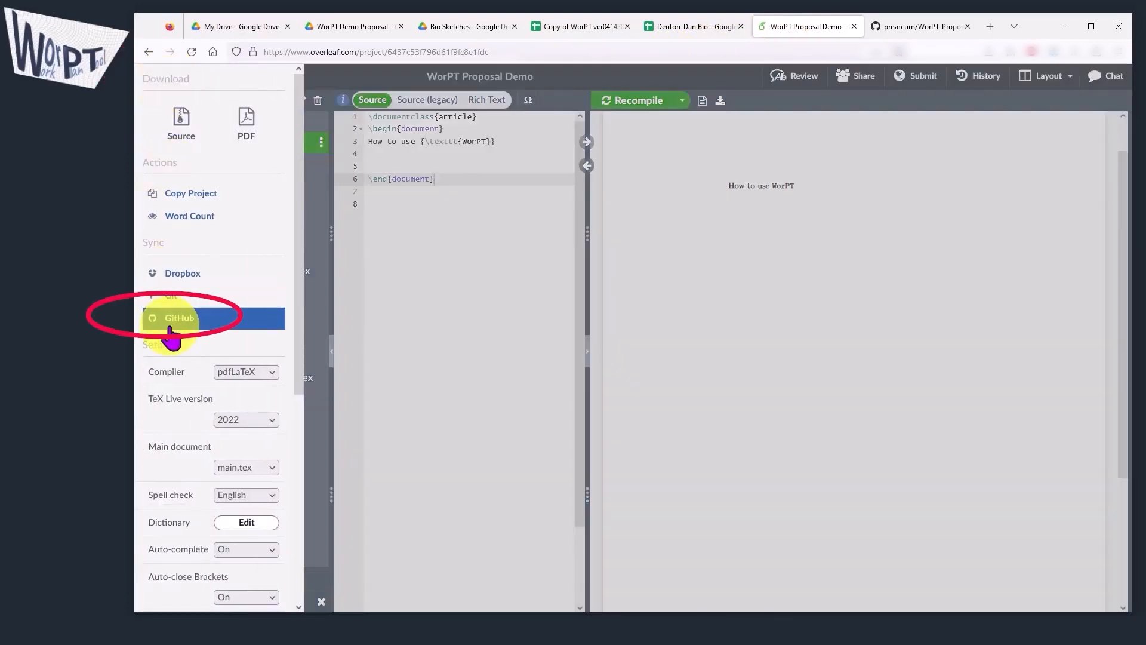
click(171, 328)
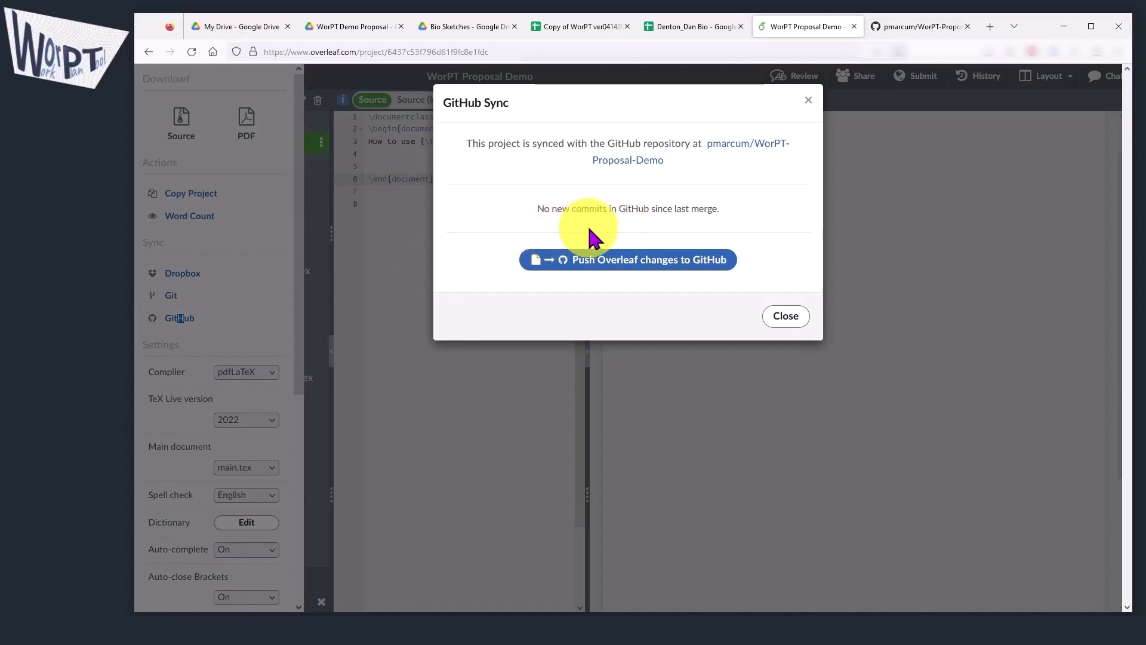
click(787, 317)
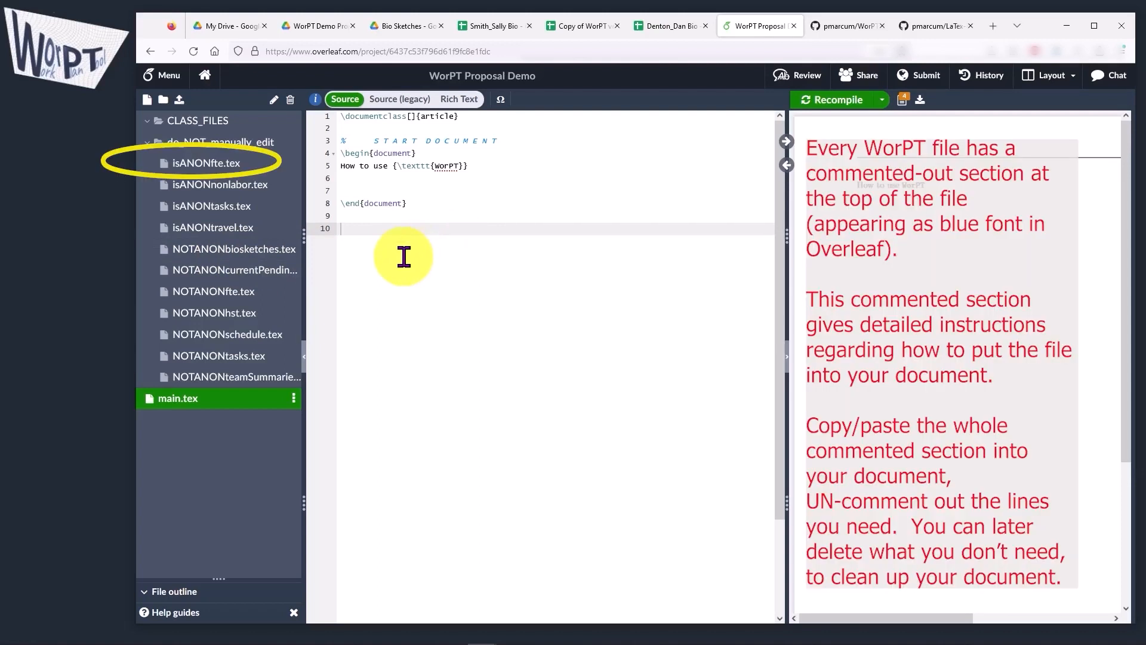
Copy the commented instruction section of isANONfte.tex into main.tex, between the "How to use" line and the end of the document
click(239, 163)
drag(617, 417, 321, 126)
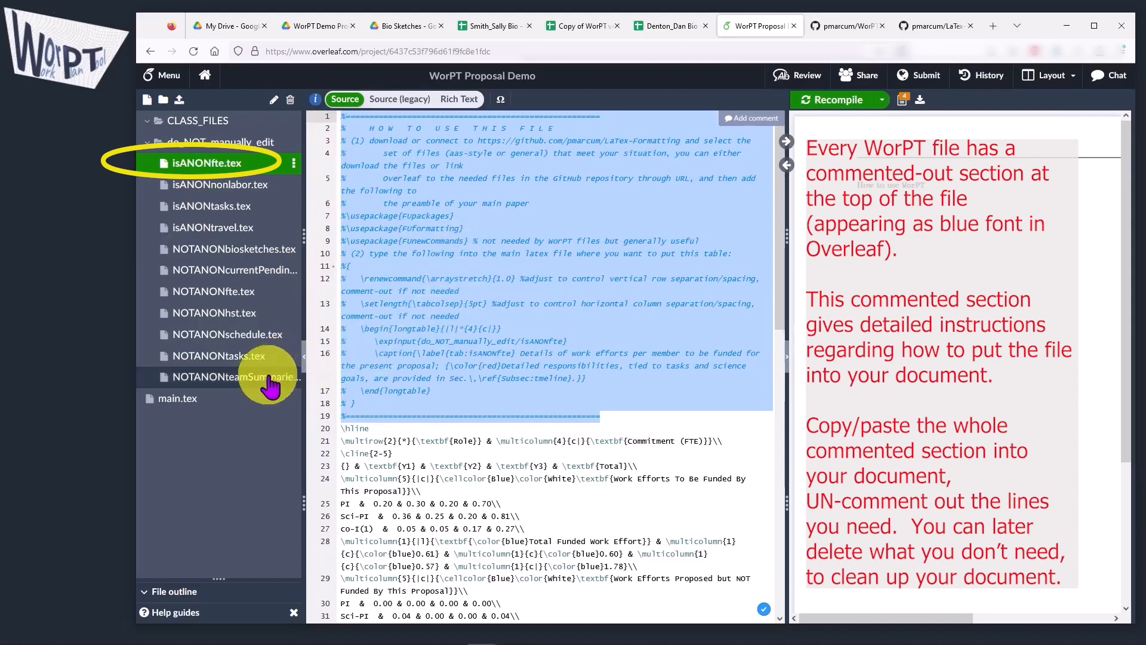
click(179, 398)
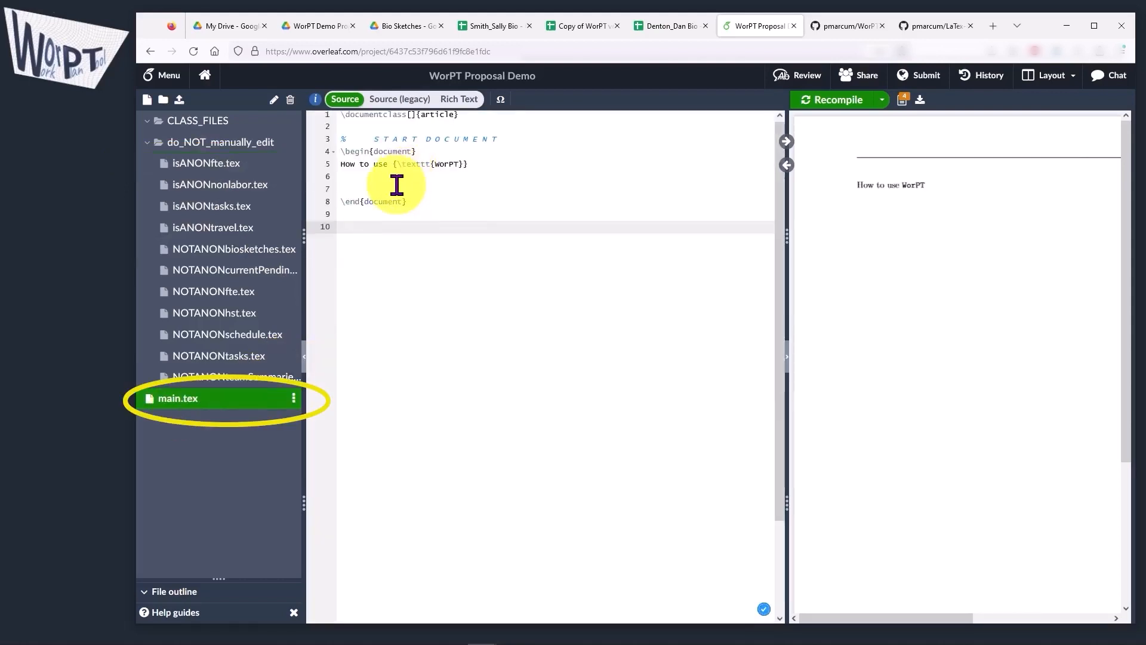
click(397, 186)
key(ctrl+v)
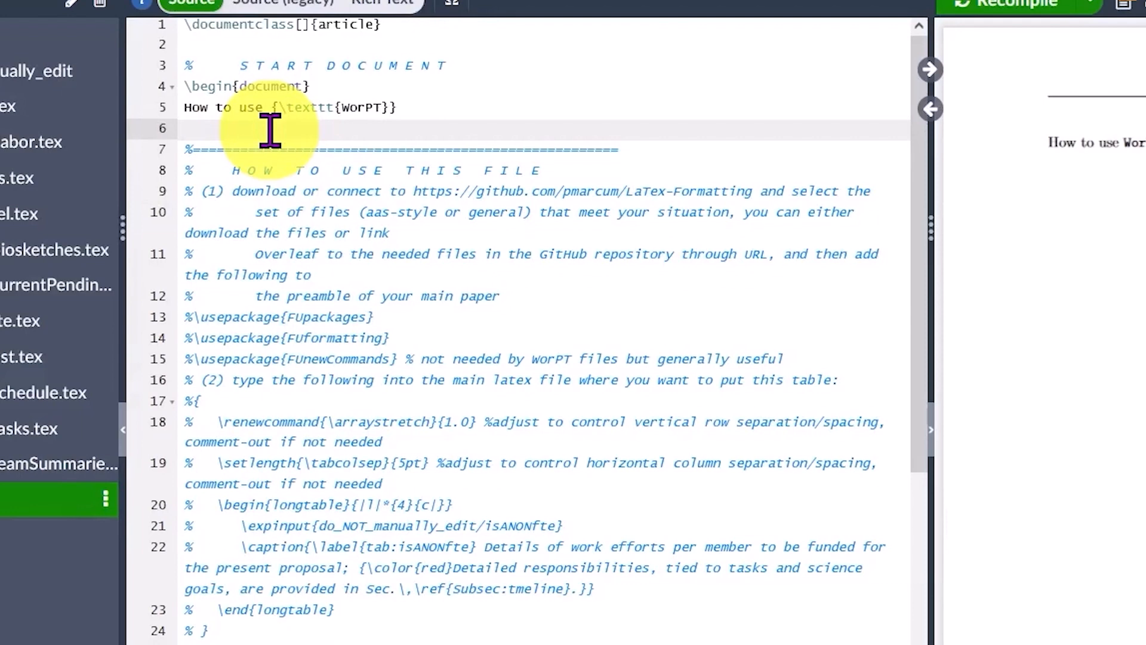
Insert \newpage and the line The "isANONfte" table: above the pasted comment section in main.tex
key(Return)
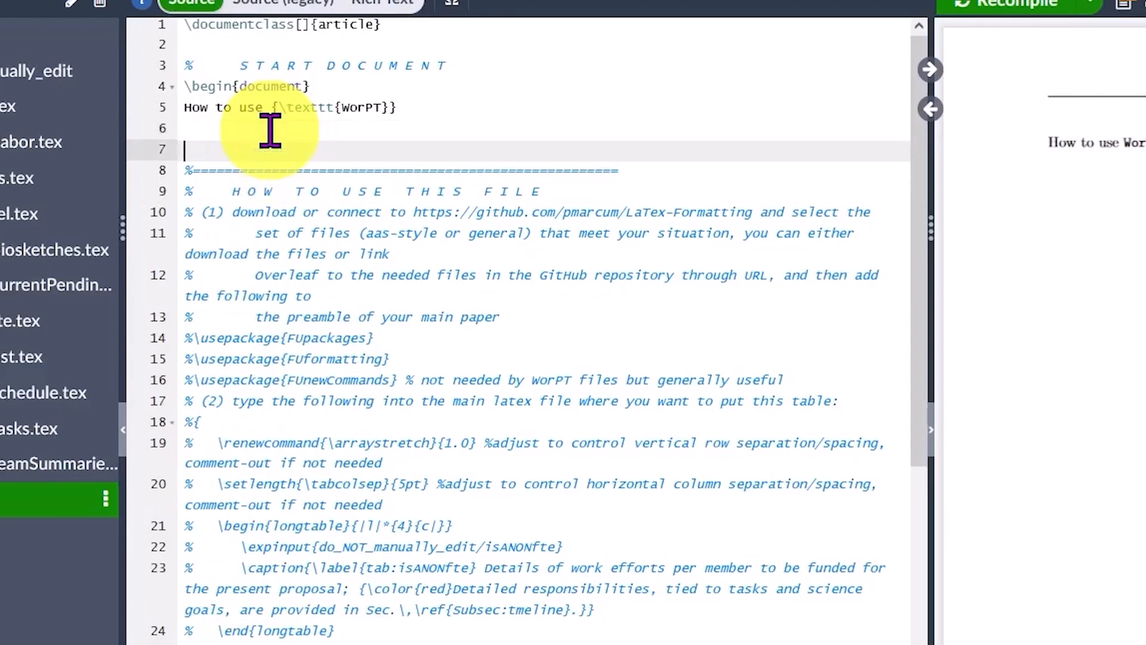
text(ewpage)
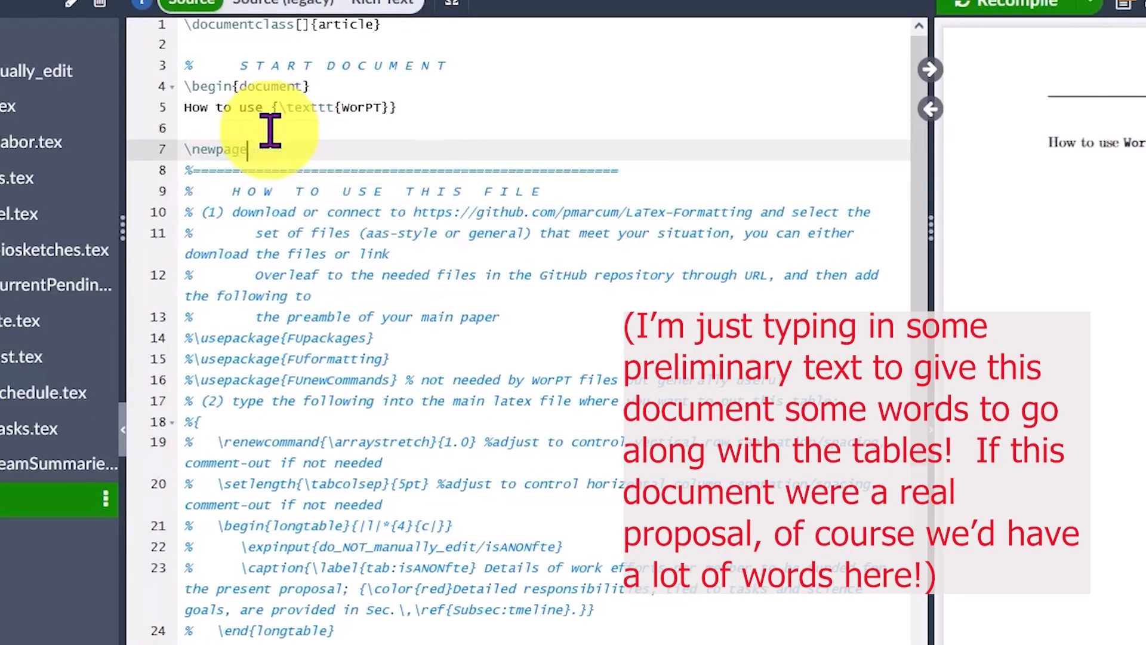
key(Return)
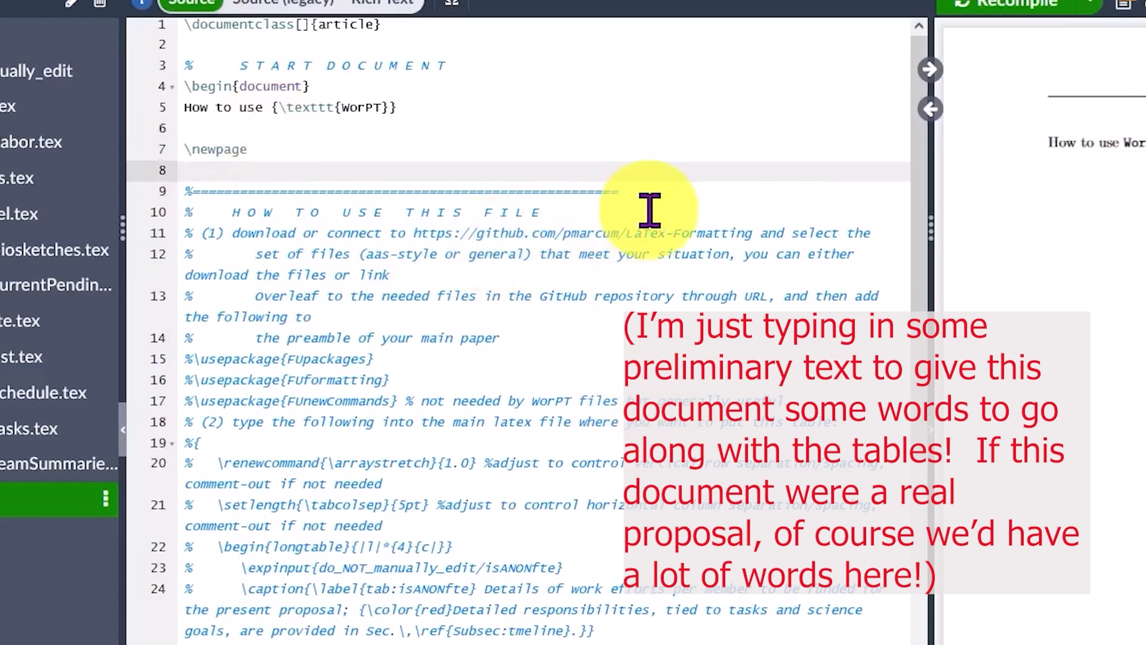
text(The "isANONfte" table)
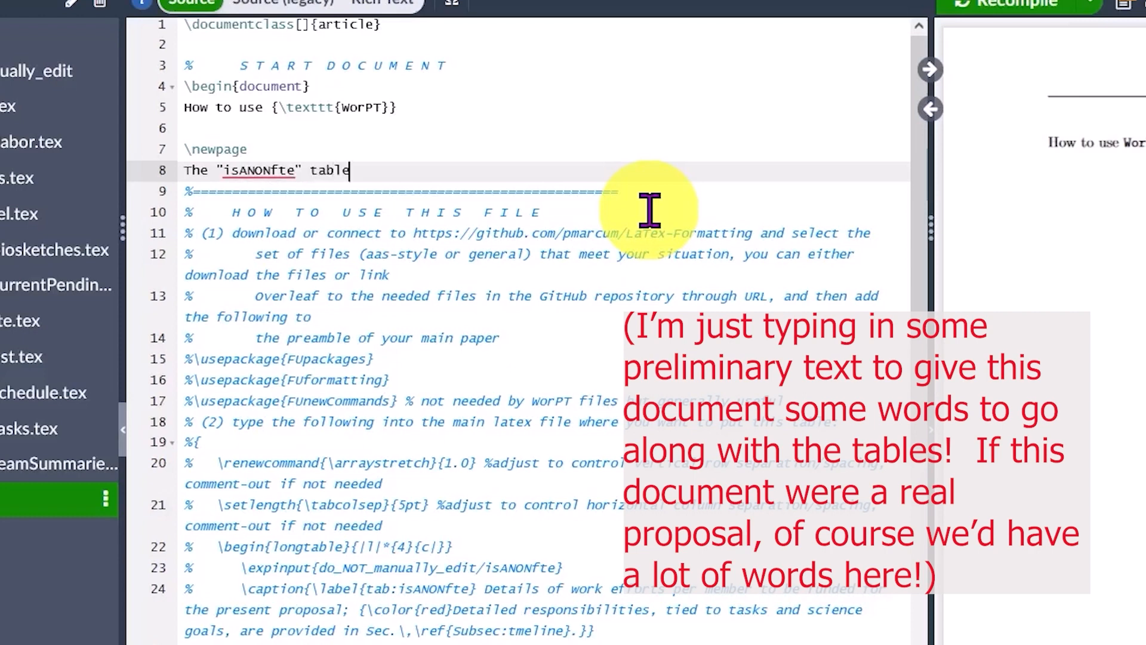
text(:)
key(Return)
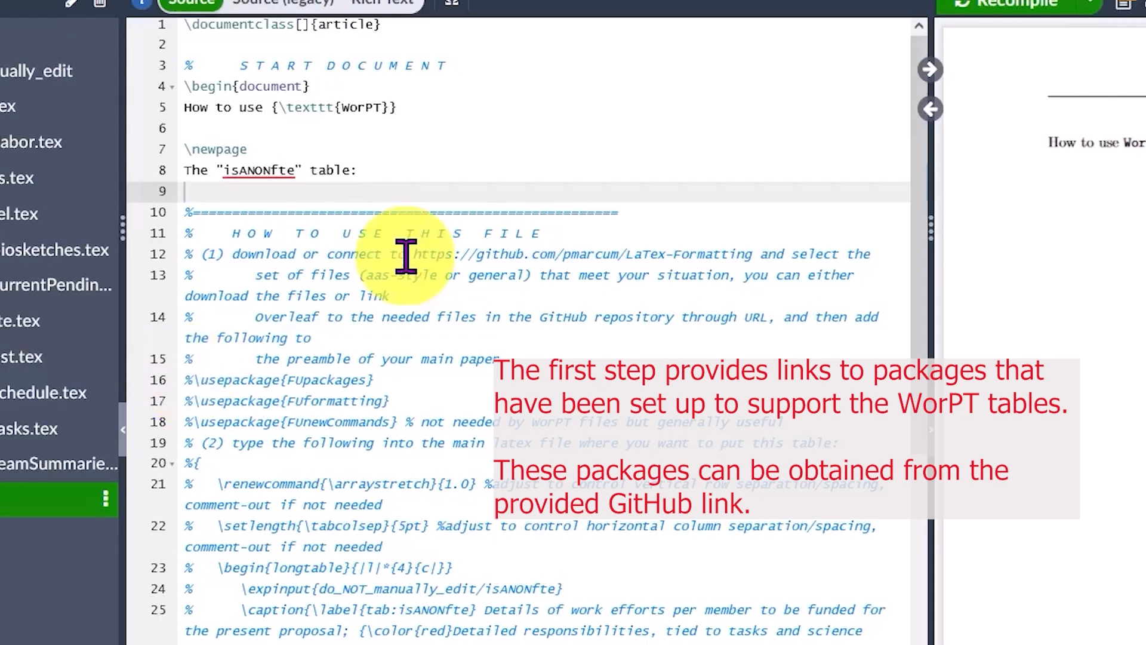
Open the raw FUpackages.sty from the general folder of the LaTex-Formatting GitHub repository and copy its URL
drag(406, 257, 787, 247)
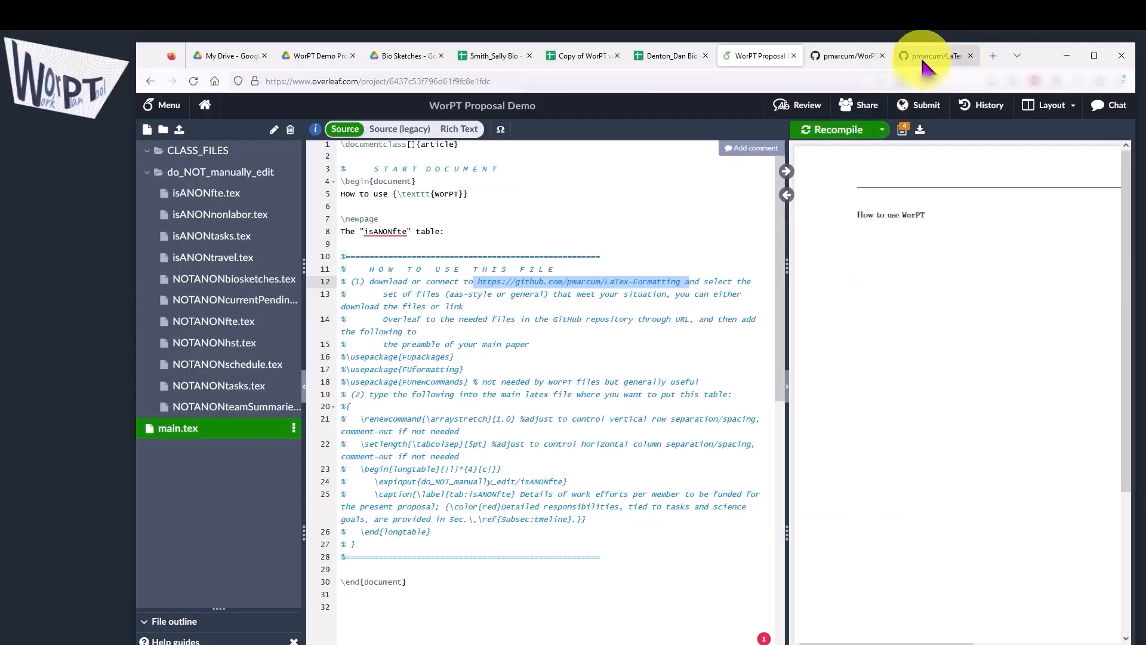
click(923, 56)
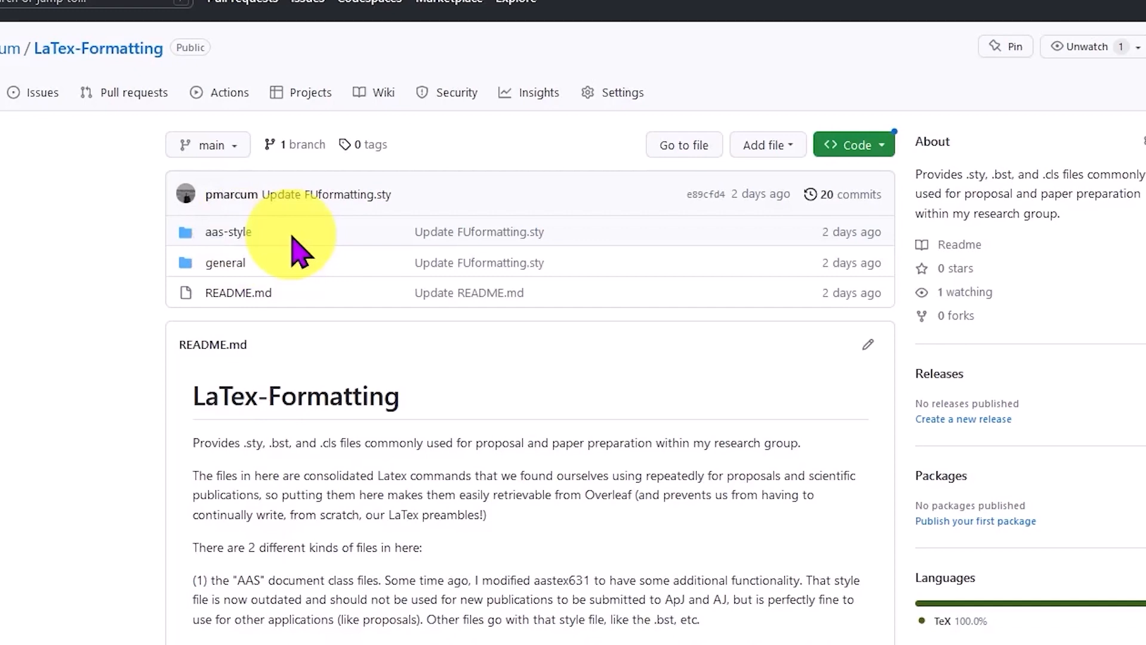
click(230, 264)
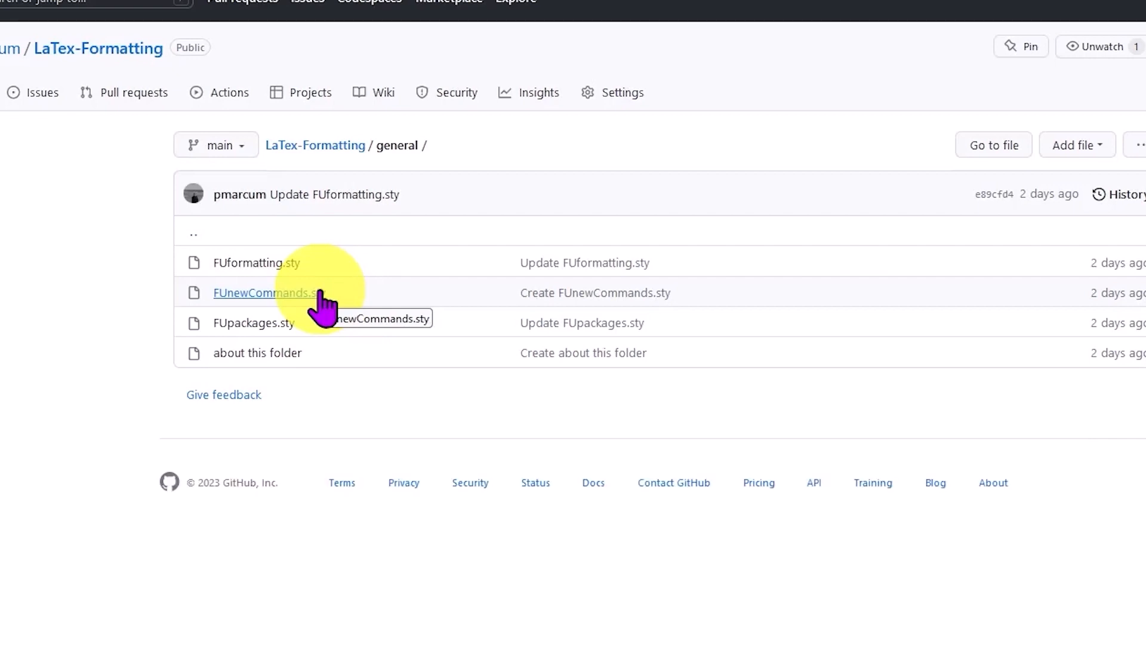
click(267, 324)
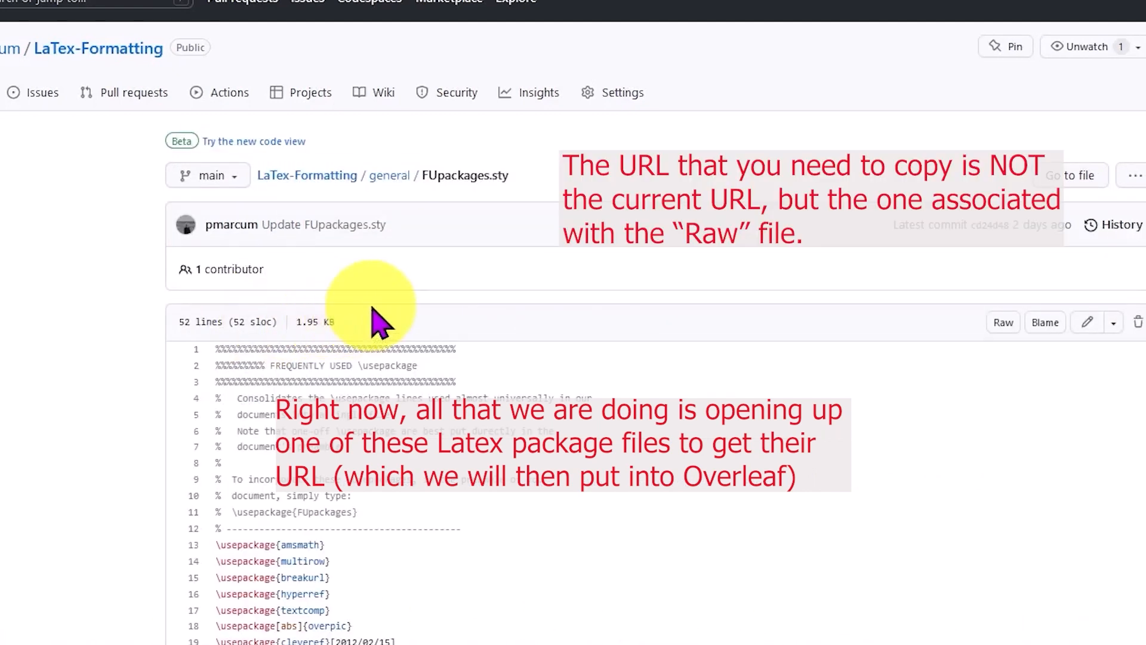
click(1004, 325)
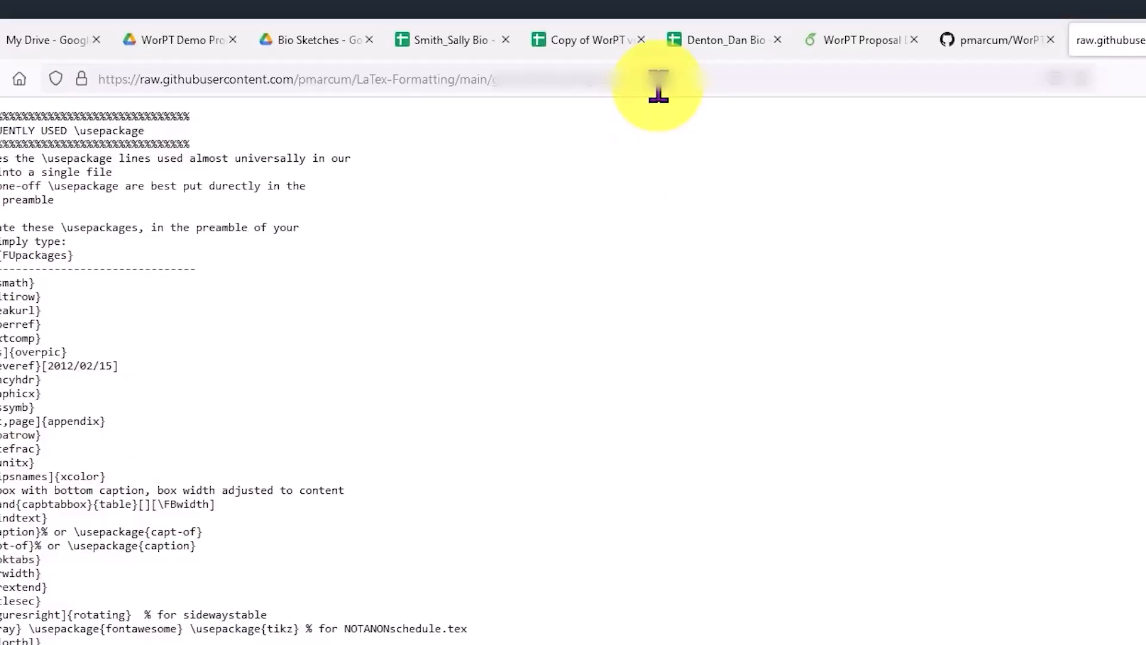
drag(658, 81, 56, 87)
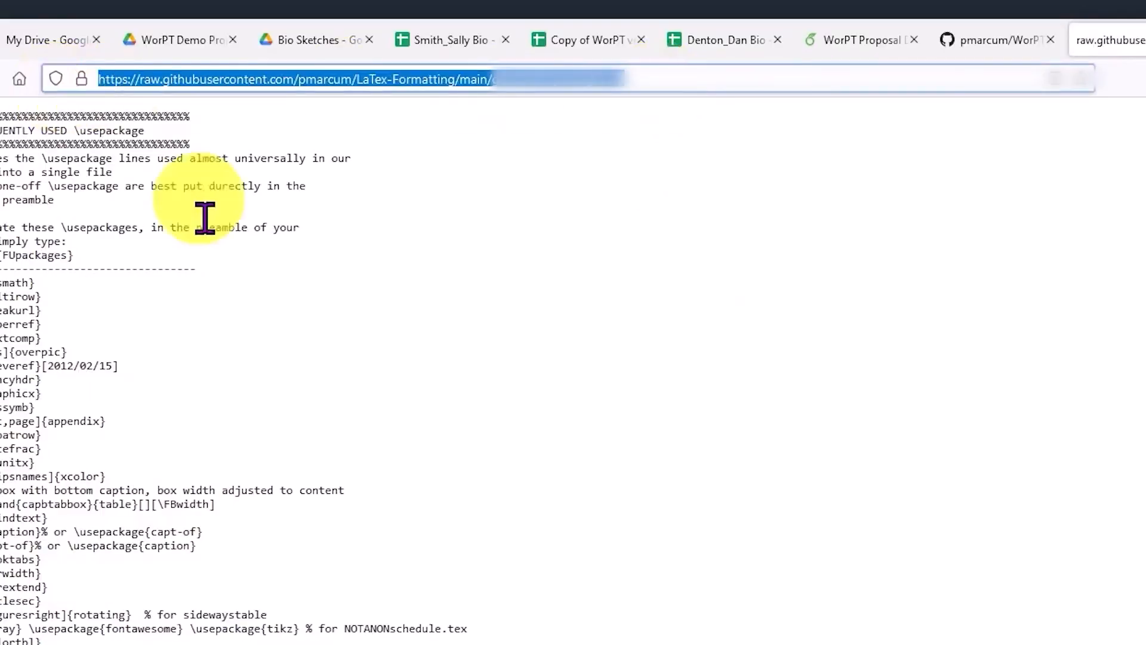
In the Overleaf project, add FUpackages.sty to the CLASS_FILES folder as an external-URL file using the copied raw GitHub address
click(848, 40)
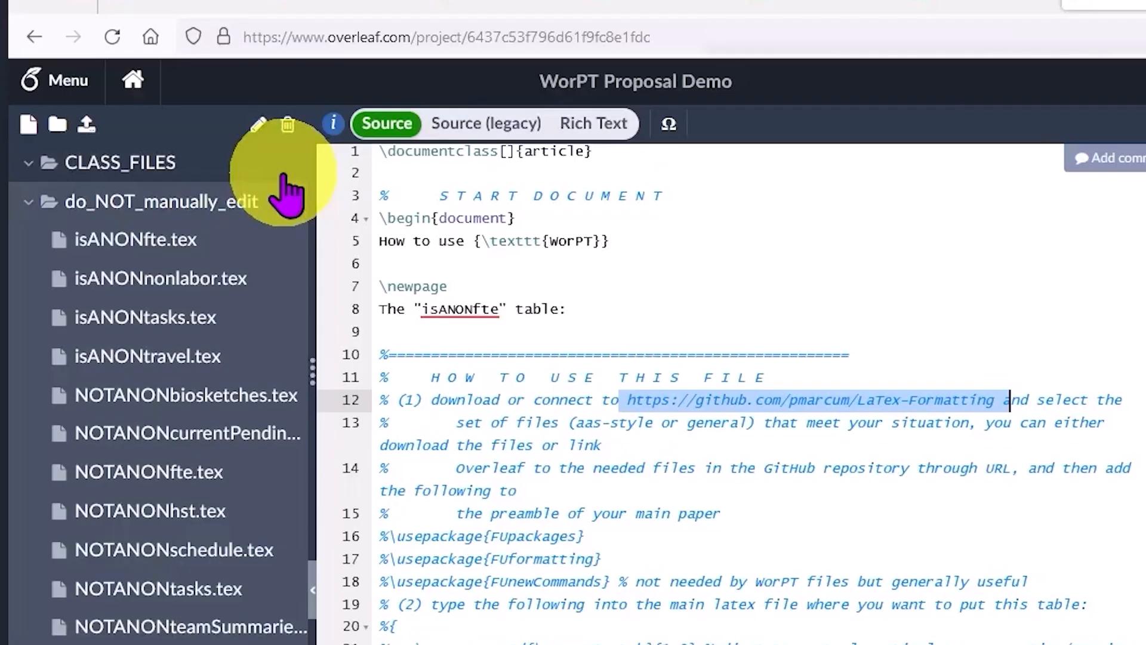
click(284, 173)
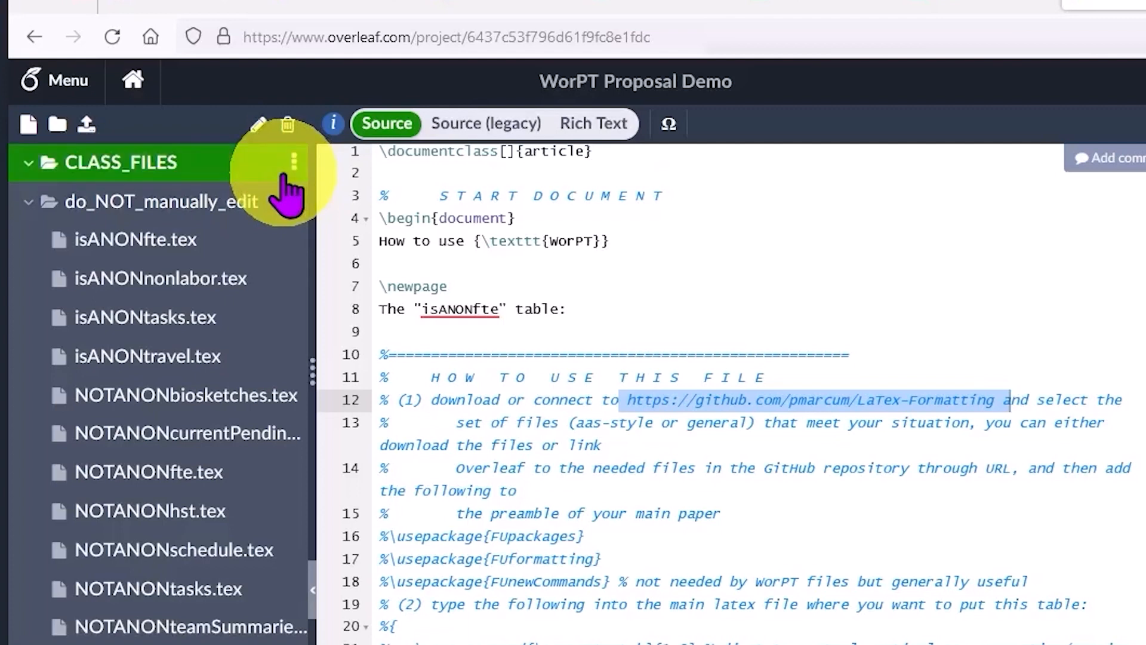
click(295, 163)
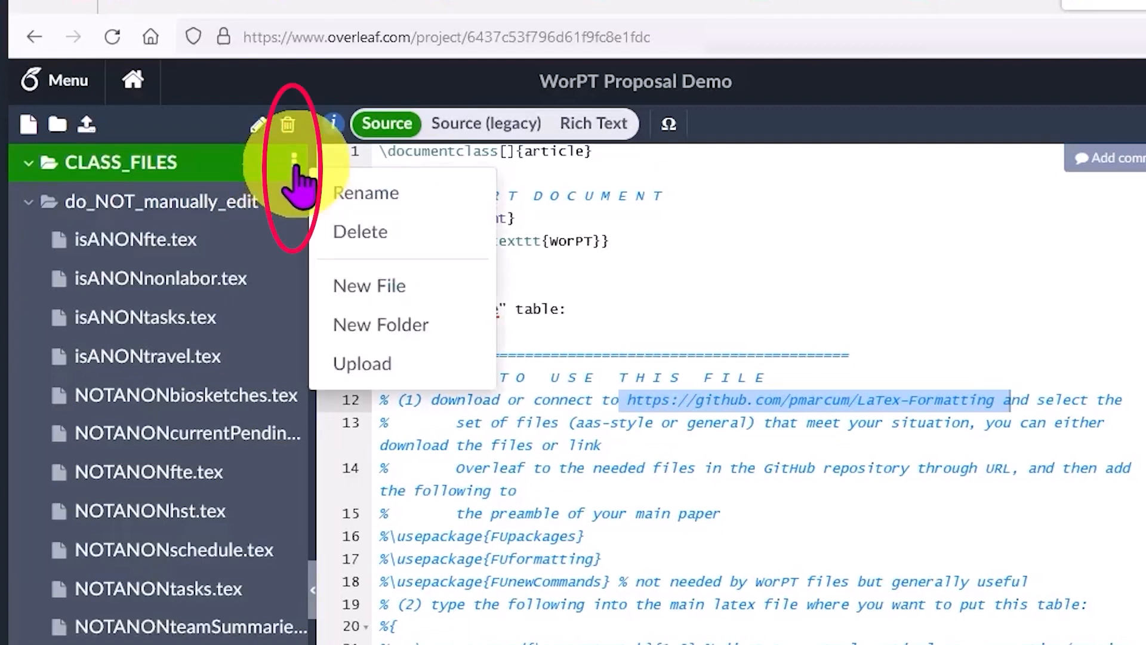
click(369, 286)
click(540, 317)
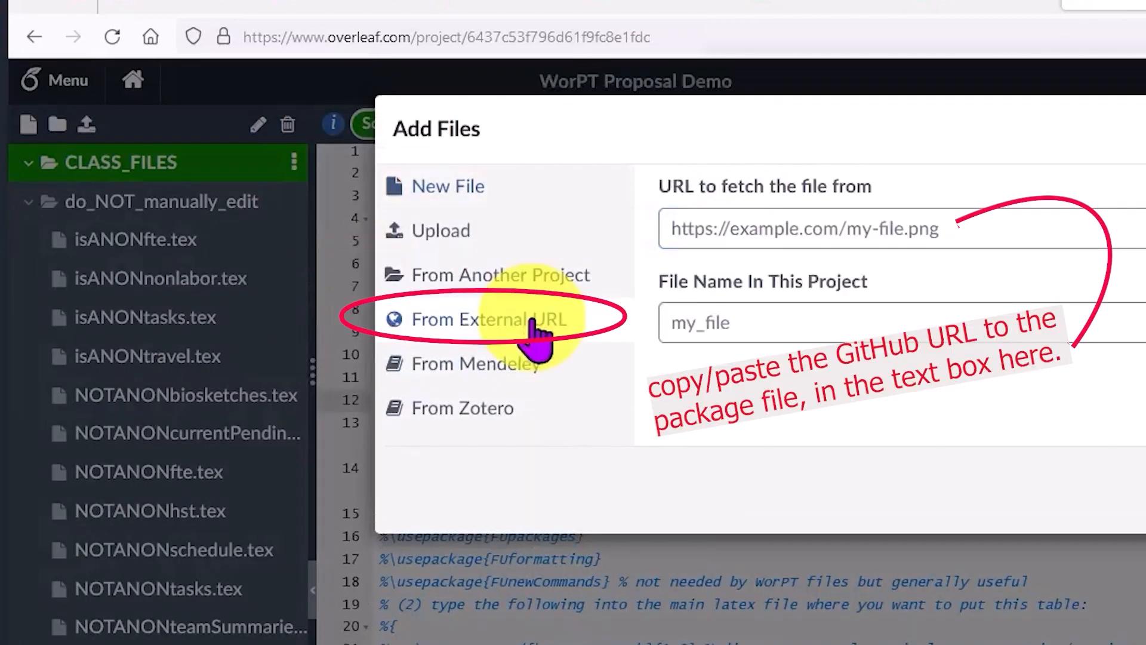
click(836, 227)
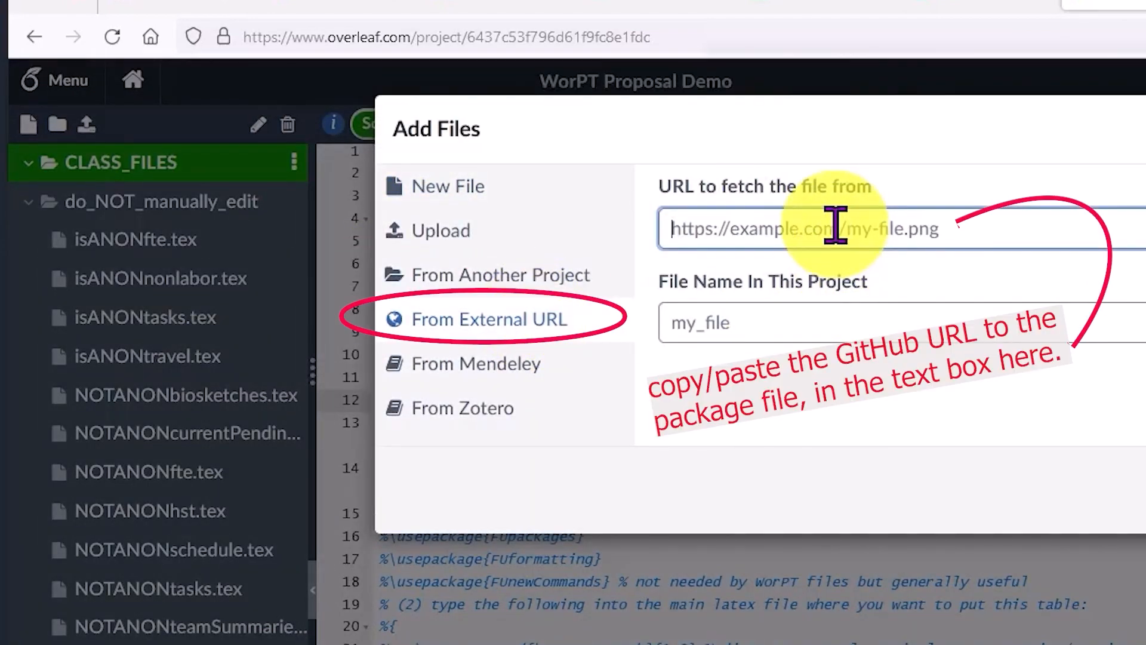
text(https://raw.githubusercontent.com/pmarcum/LaTex-Formatting/main/general/FUpackages.sty)
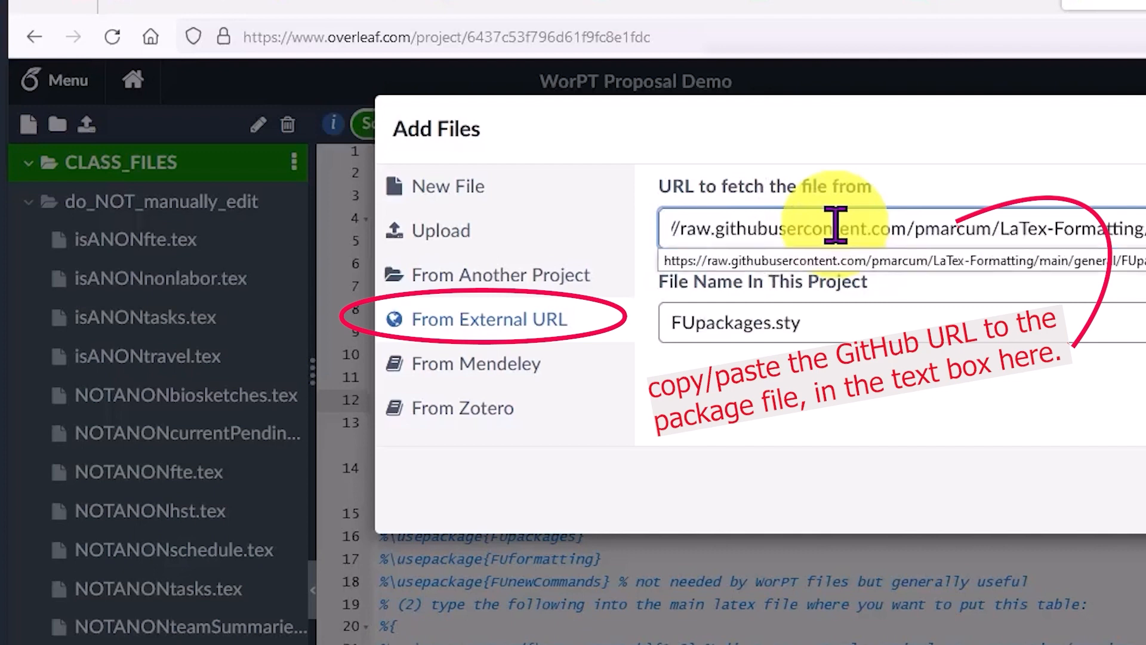
key(Return)
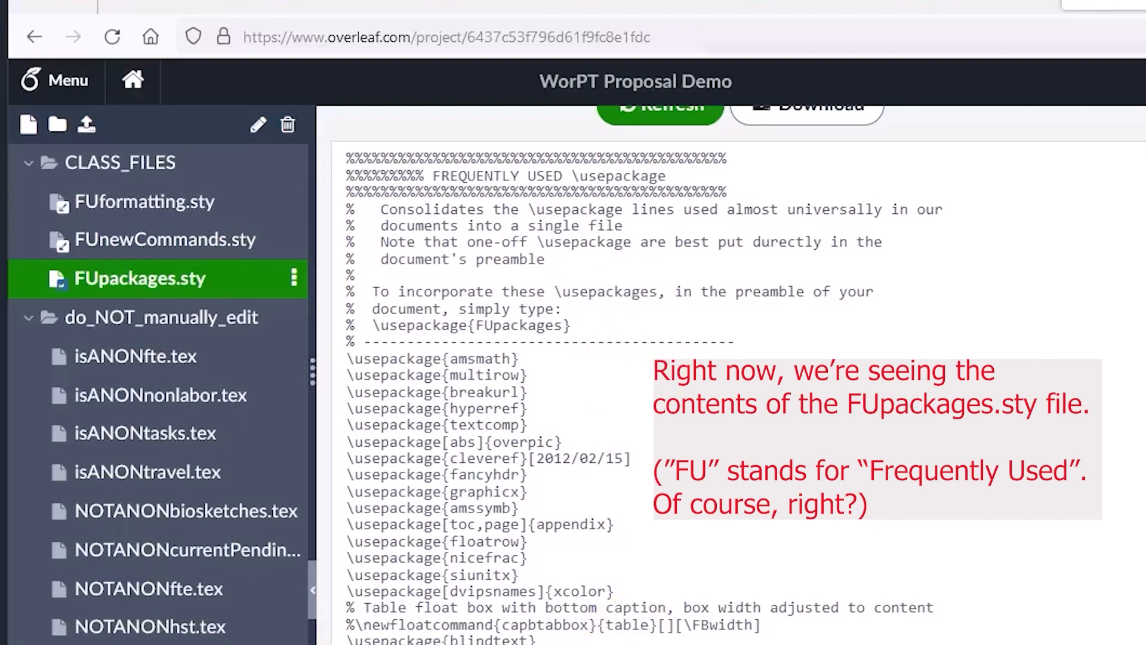
Review the comments in FUpackages.sty naming the files each package serves, and reopen main.tex to read instruction (1)
mouse_move(733, 539)
mouse_down()
mouse_move(1001, 530)
mouse_move(936, 601)
mouse_move(984, 554)
mouse_up()
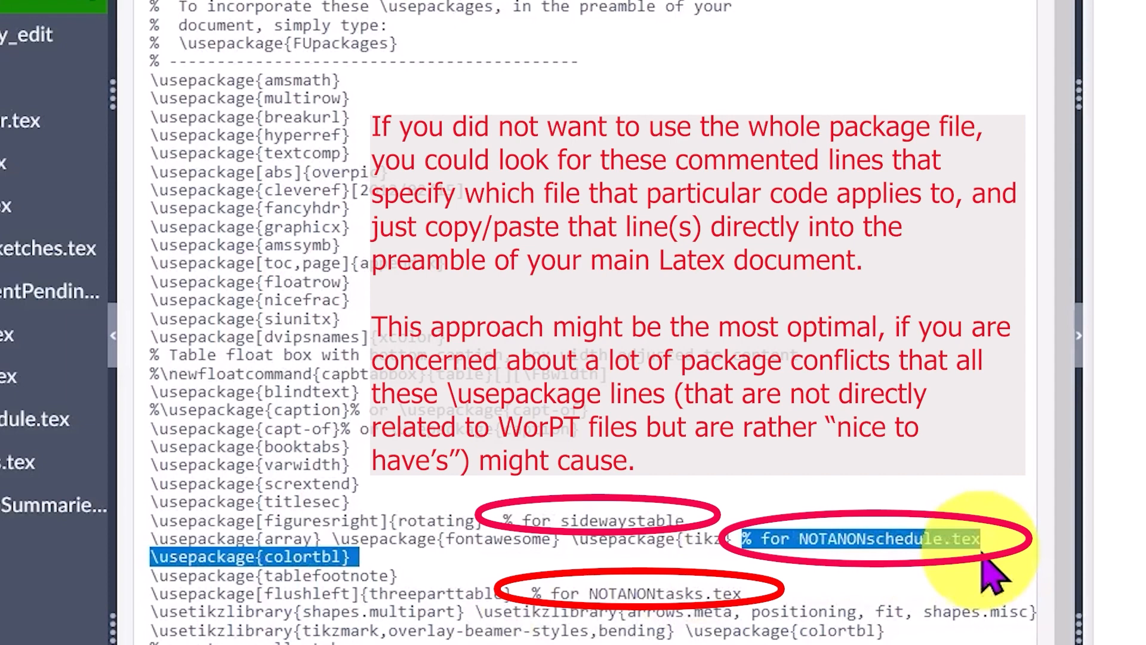
drag(982, 557, 1004, 544)
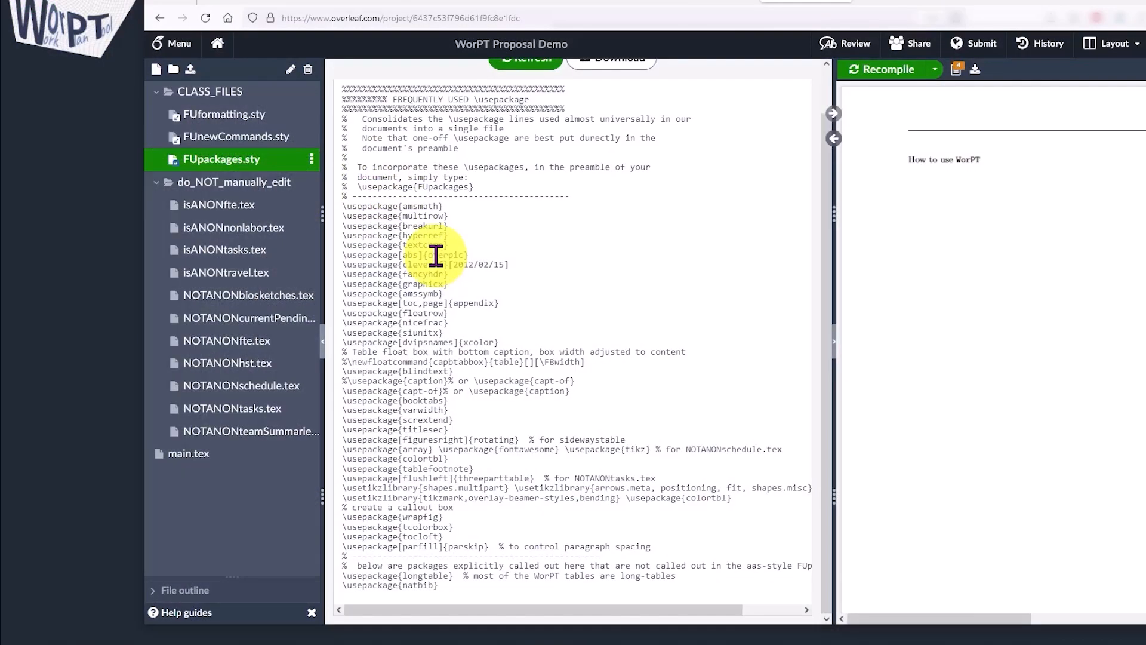
click(191, 458)
drag(388, 230, 586, 226)
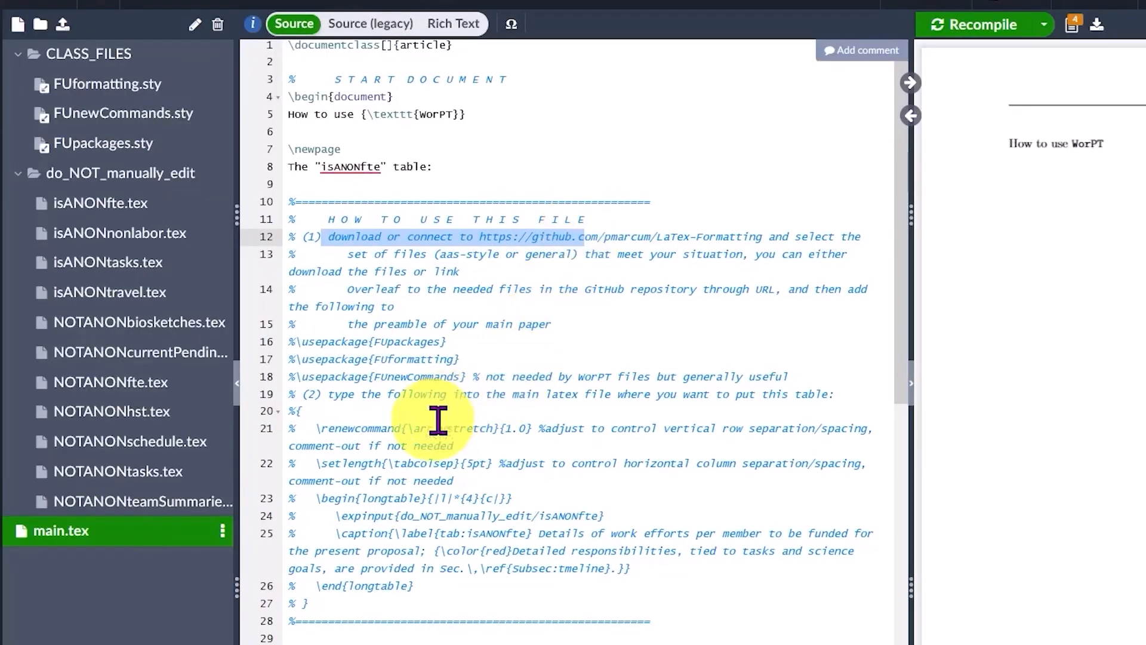
drag(348, 324, 509, 399)
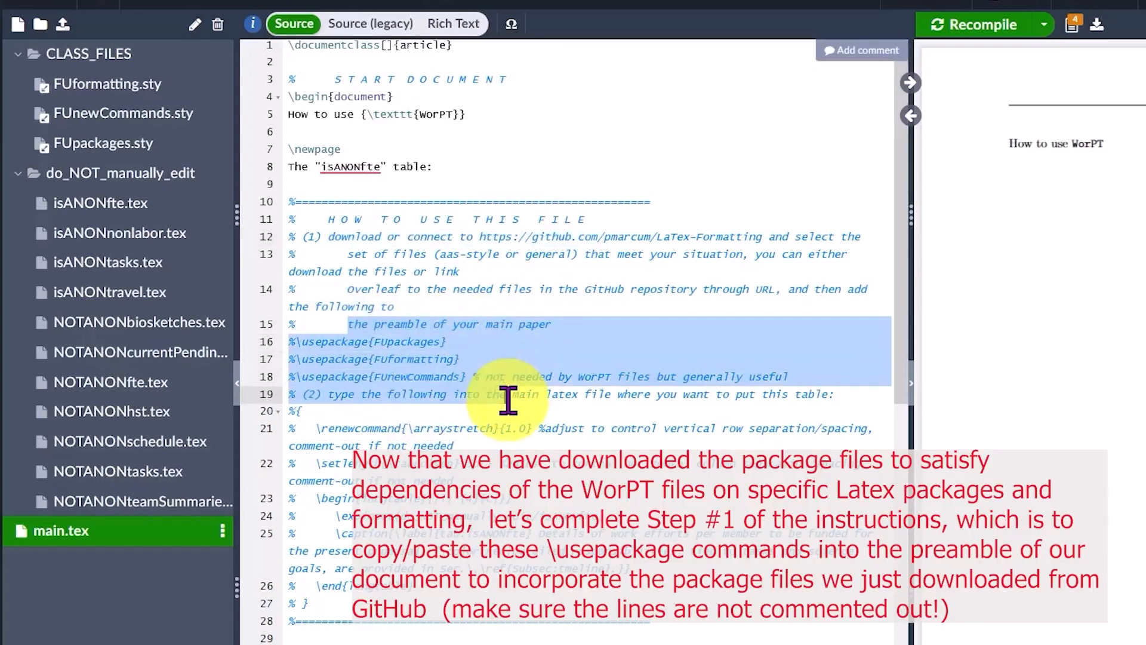
click(521, 462)
Copy the three commented \usepackage lines for FUpackages, FUformatting and FUnewCommands into the main.tex preamble, directly below \documentclass
click(290, 342)
drag(301, 343, 782, 380)
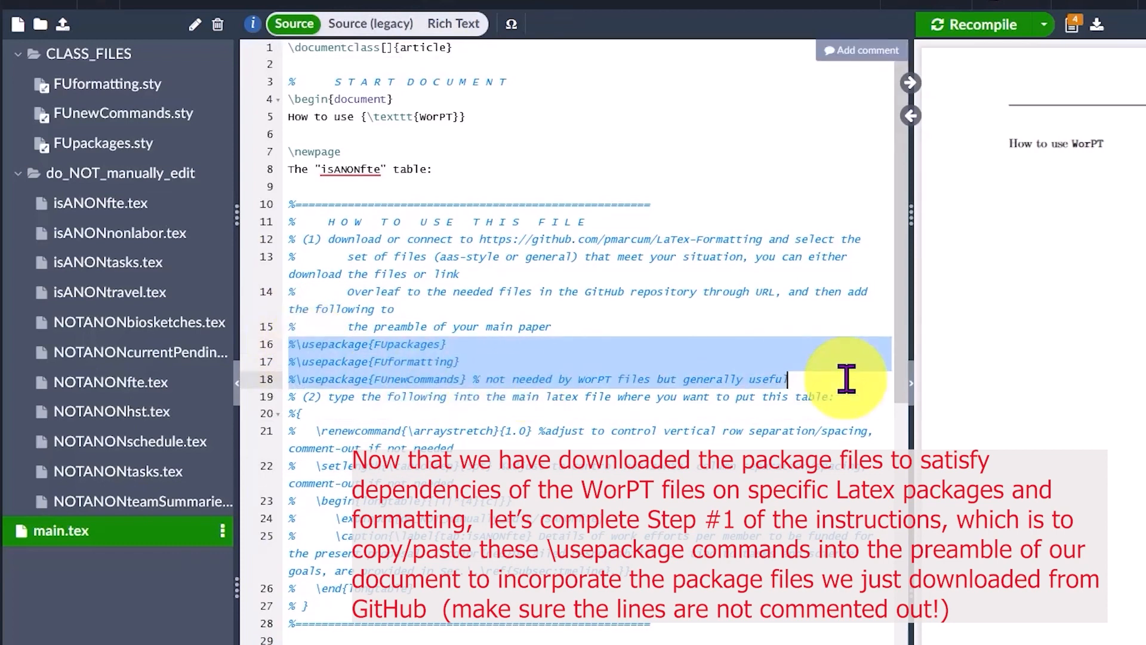
key(ctrl+c)
click(440, 66)
key(ctrl+v)
key(Return)
key(Up)
key(Up)
key(Up)
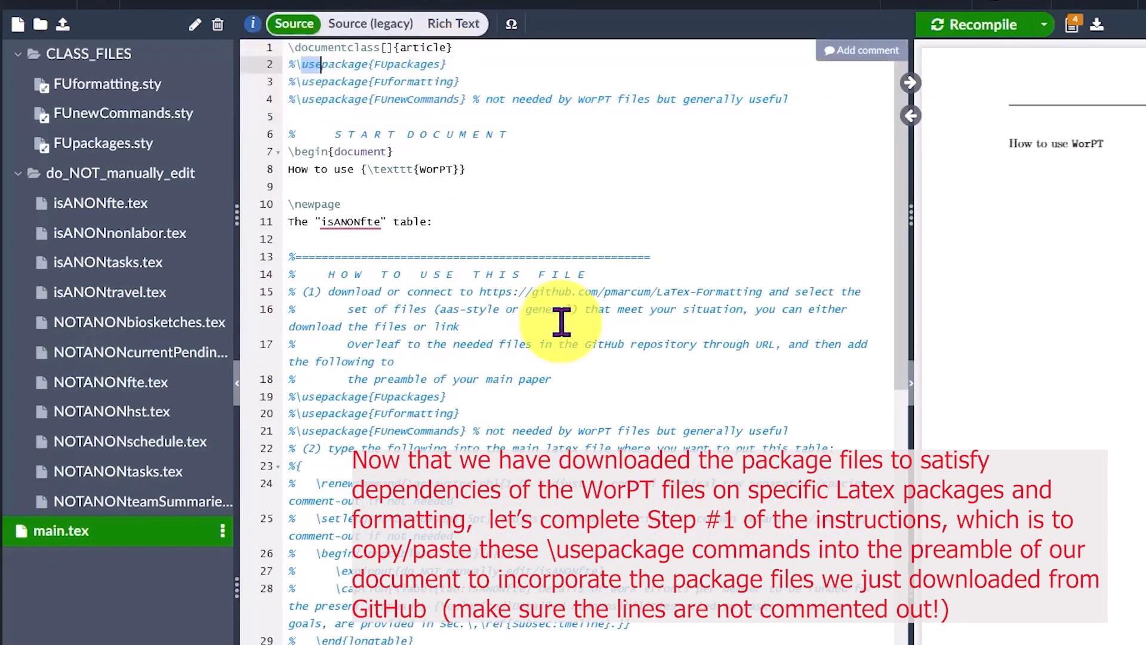
Uncomment the three \usepackage lines in the preamble by removing their leading percent signs
key(Delete)
key(Down)
key(Delete)
key(Down)
key(Delete)
key(Down)
key(Down)
key(Down)
Prefix the package names FUpackages, FUformatting and FUnewCommands in the preamble with the folder path CLASS_FILES/
click(366, 65)
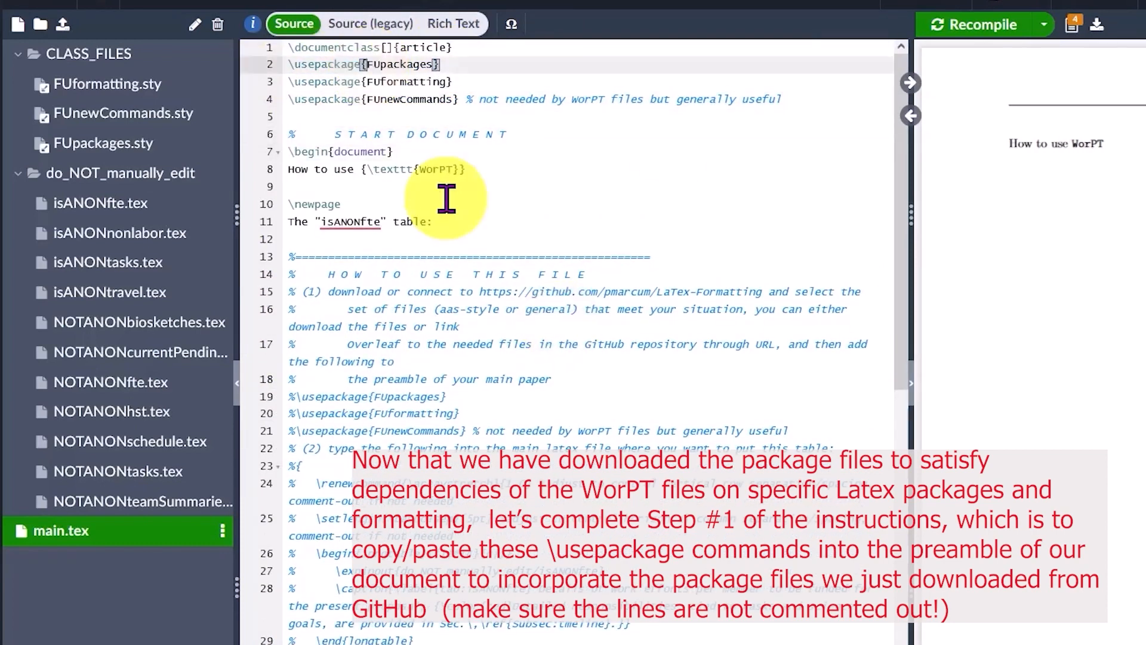
text(CLASS_FILES/)
key(Down)
key(Left)
key(Left)
key(Left)
key(Left)
key(Left)
key(Left)
key(Left)
key(Left)
key(Left)
key(Left)
key(Left)
key(Left)
text(CLASS_FILES/)
drag(368, 80, 445, 83)
click(414, 134)
key(ctrl+c)
click(367, 98)
key(ctrl+v)
key(Down)
key(Down)
key(Down)
key(Down)
key(Down)
key(Down)
key(Down)
key(Down)
key(Down)
key(Down)
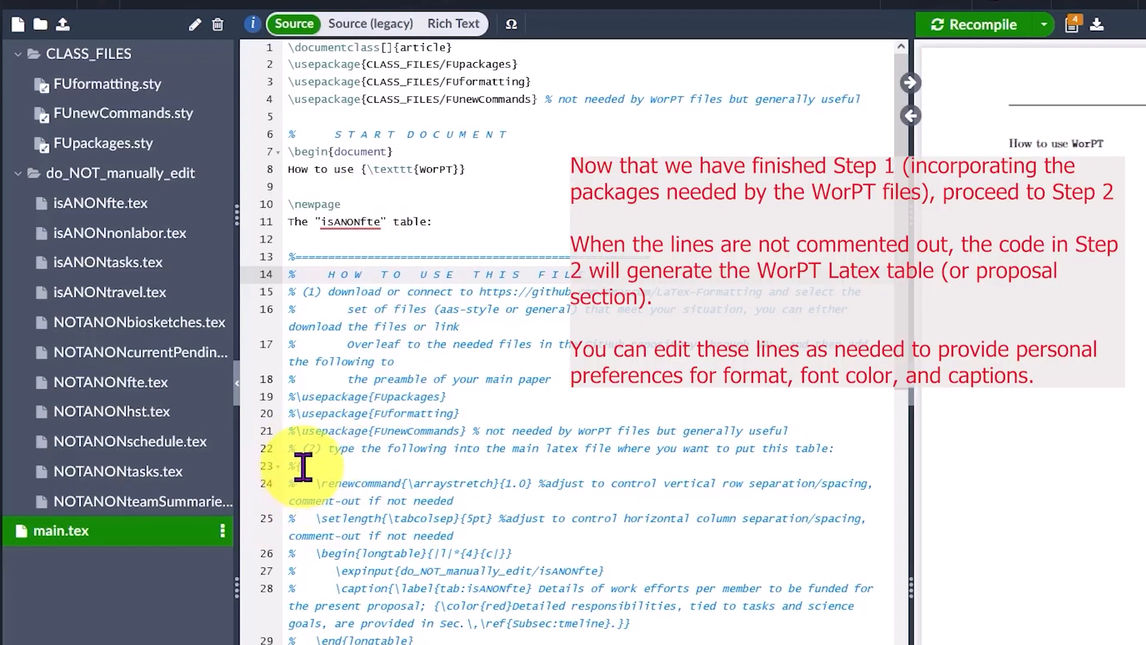
Uncomment the isANONfte table code under instruction (2), from the opening brace through \end{longtable} and the closing brace
click(300, 467)
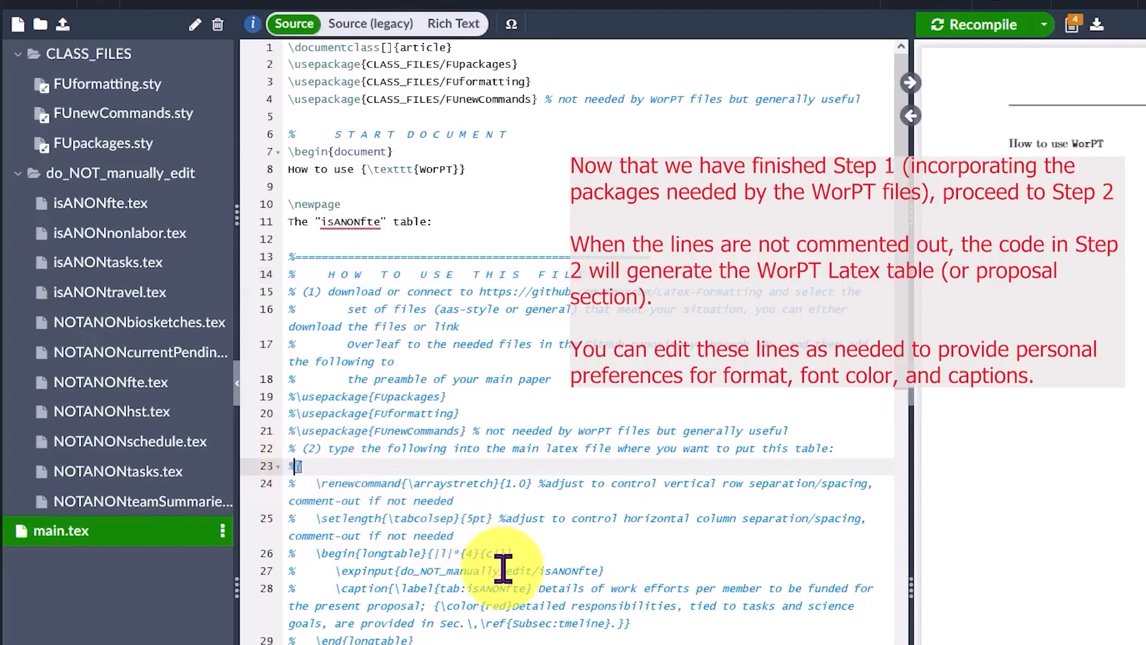
key(BackSpace)
key(Down)
key(Delete)
key(Down)
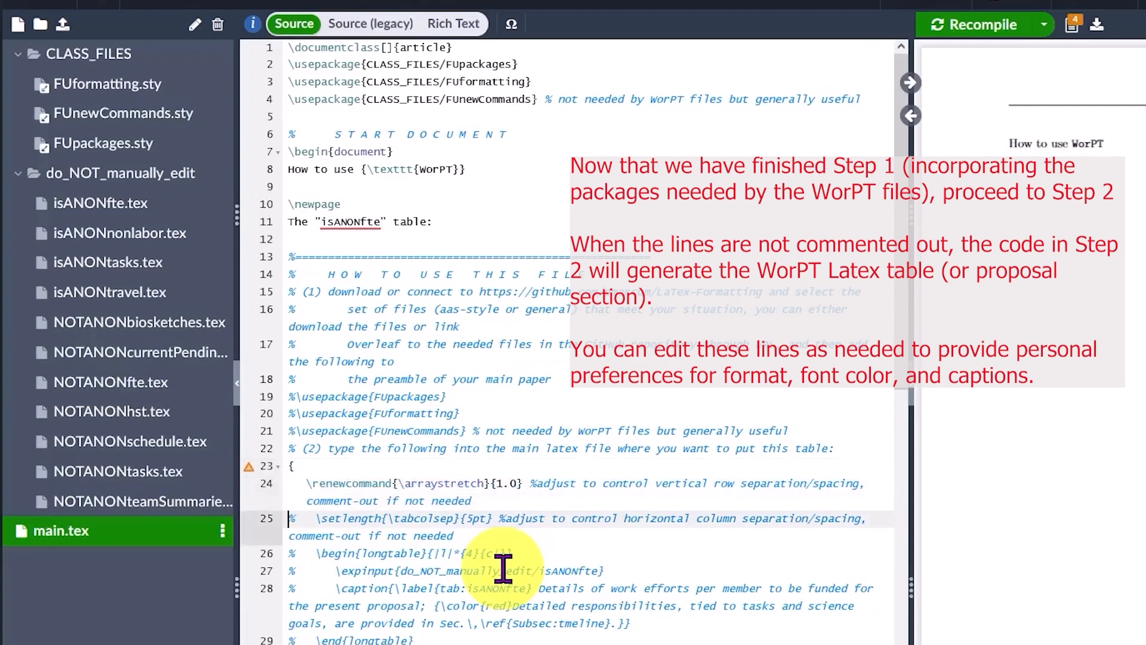
key(Delete)
key(Down)
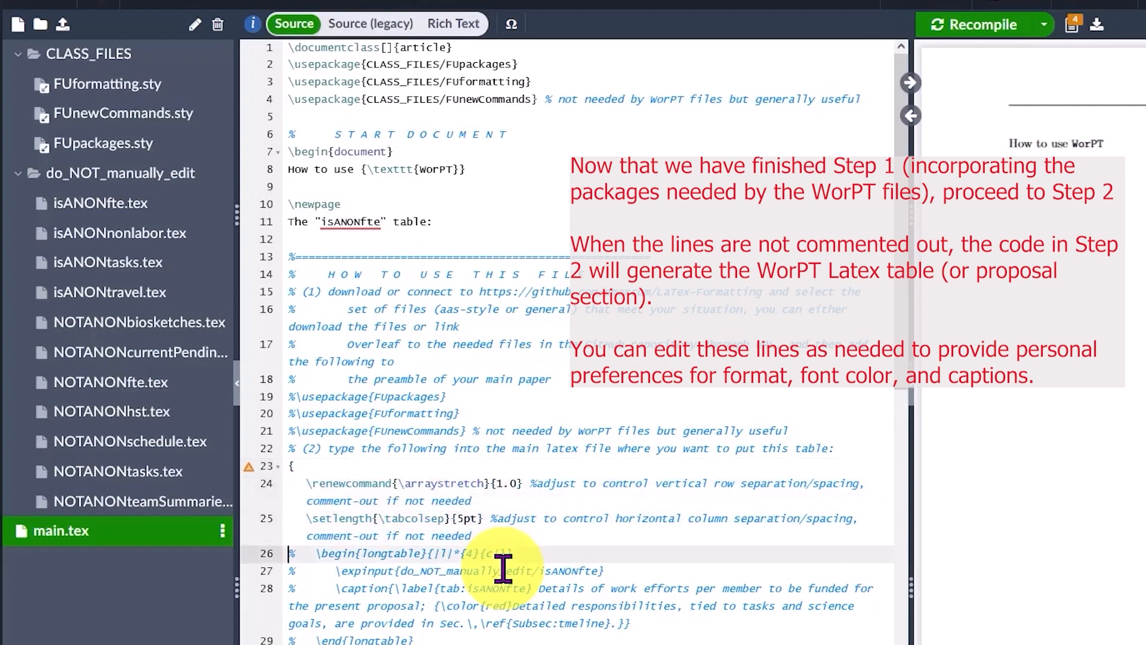
key(Delete)
key(Down)
key(Delete)
key(Down)
key(Delete)
key(Down)
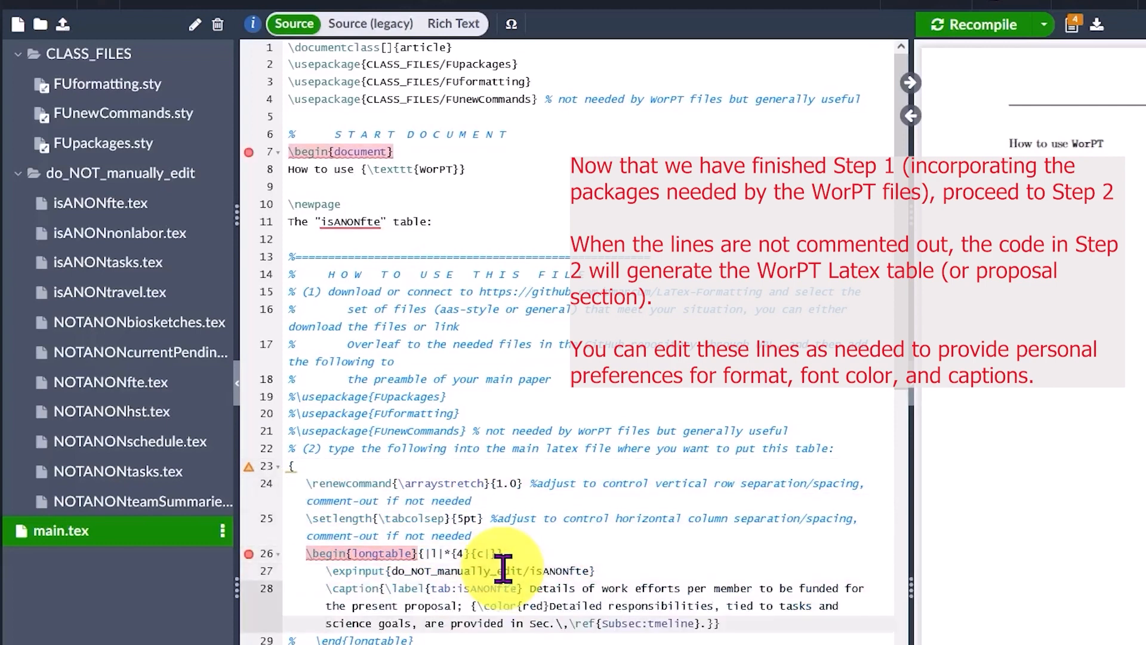
key(Down)
key(Delete)
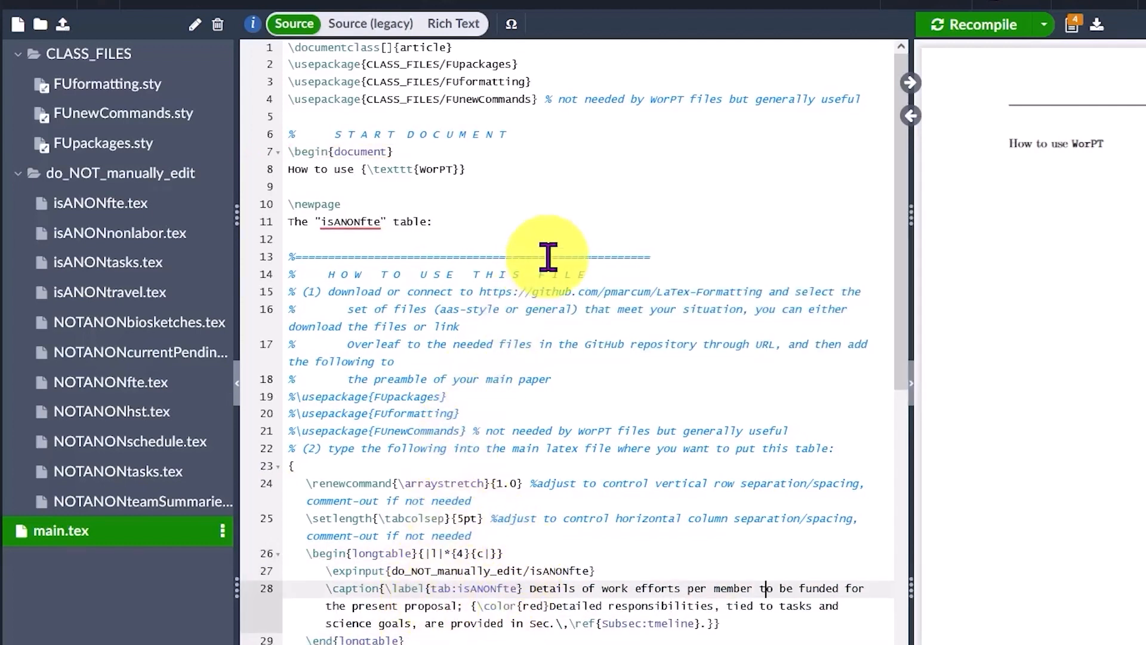
Recompile the project and check the isANONfte table's caption in the PDF against its longtable code
click(956, 34)
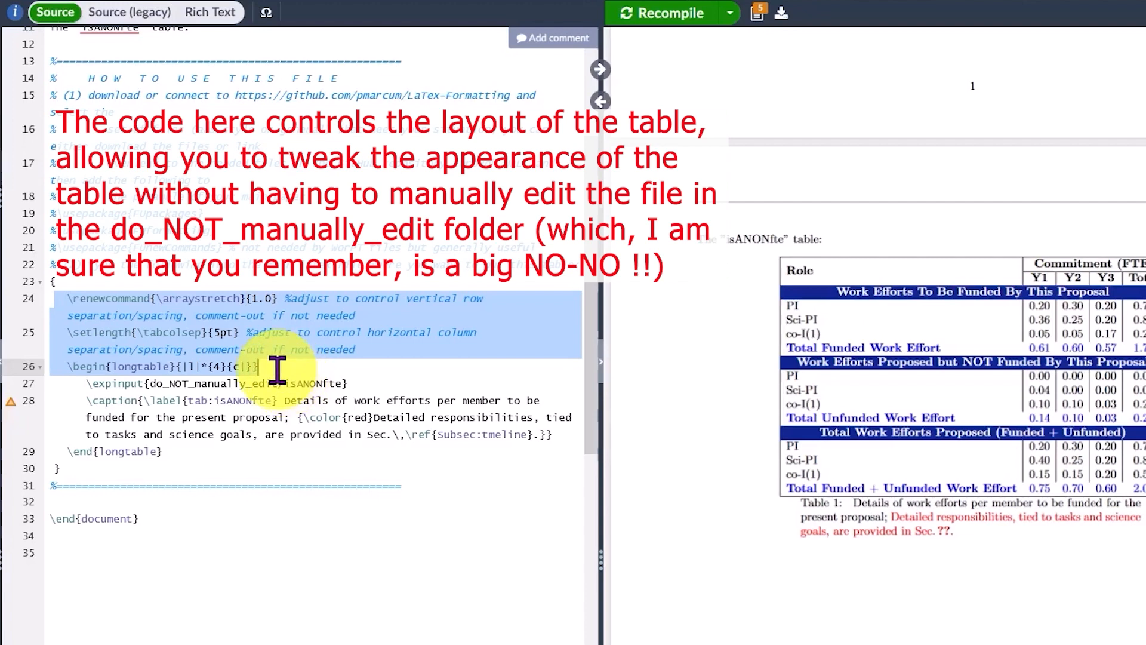
drag(893, 518, 966, 539)
click(908, 525)
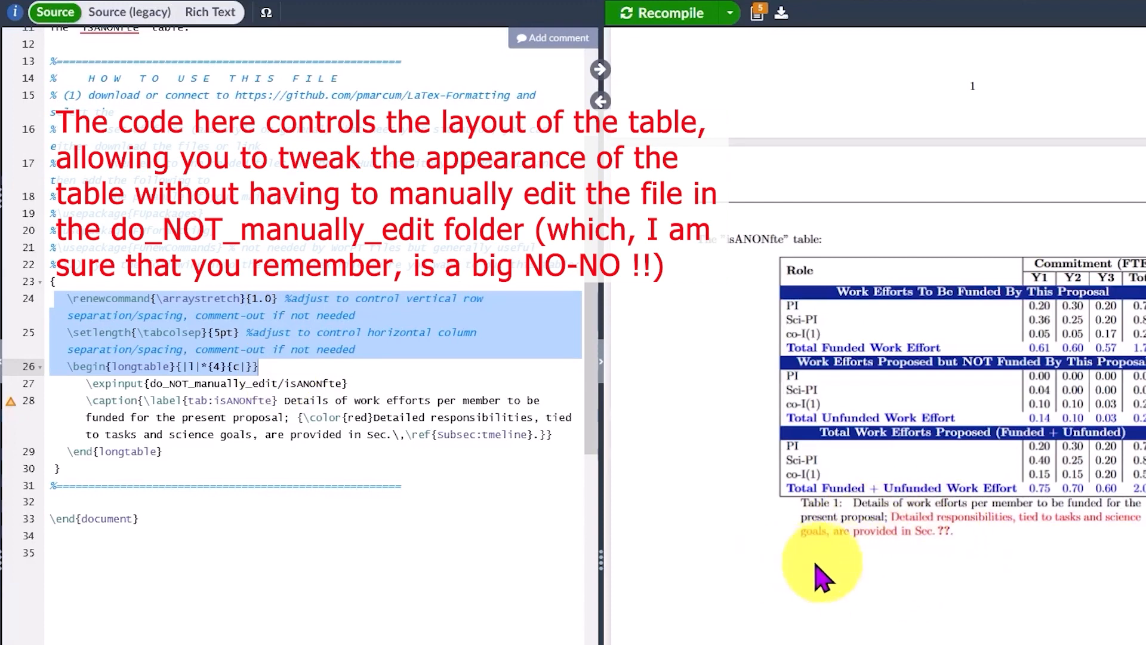
click(330, 449)
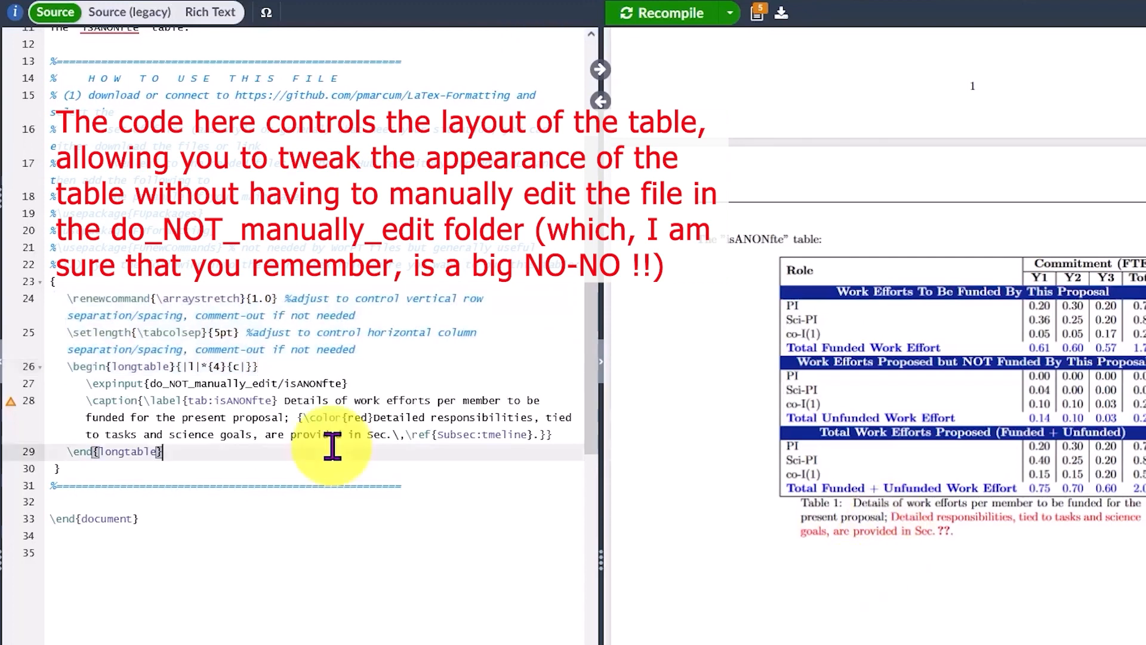